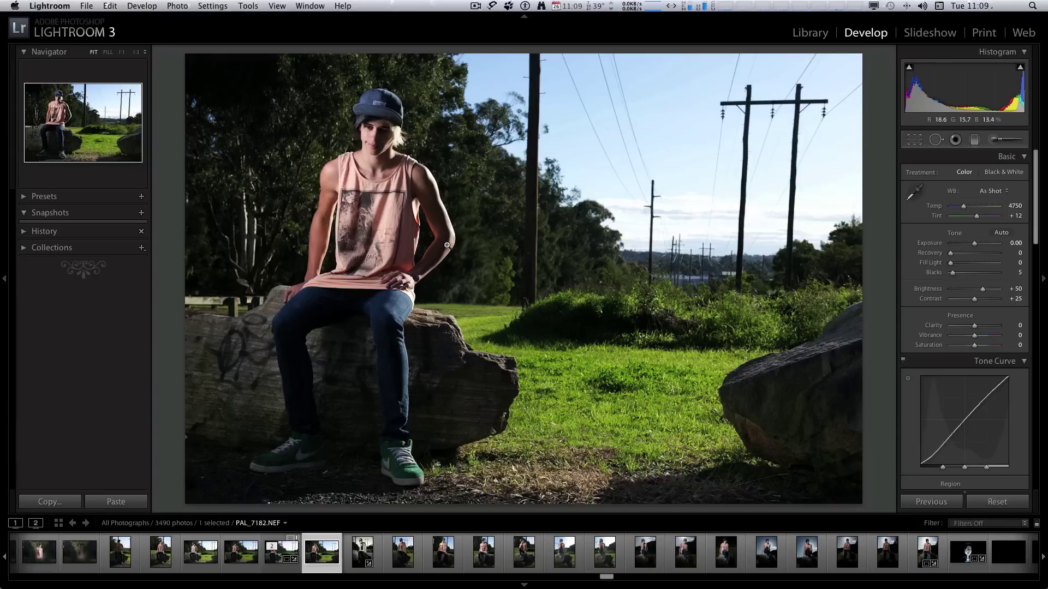
Crop narrow strips off the photo's top and bottom edges, keeping its full width
key("r")
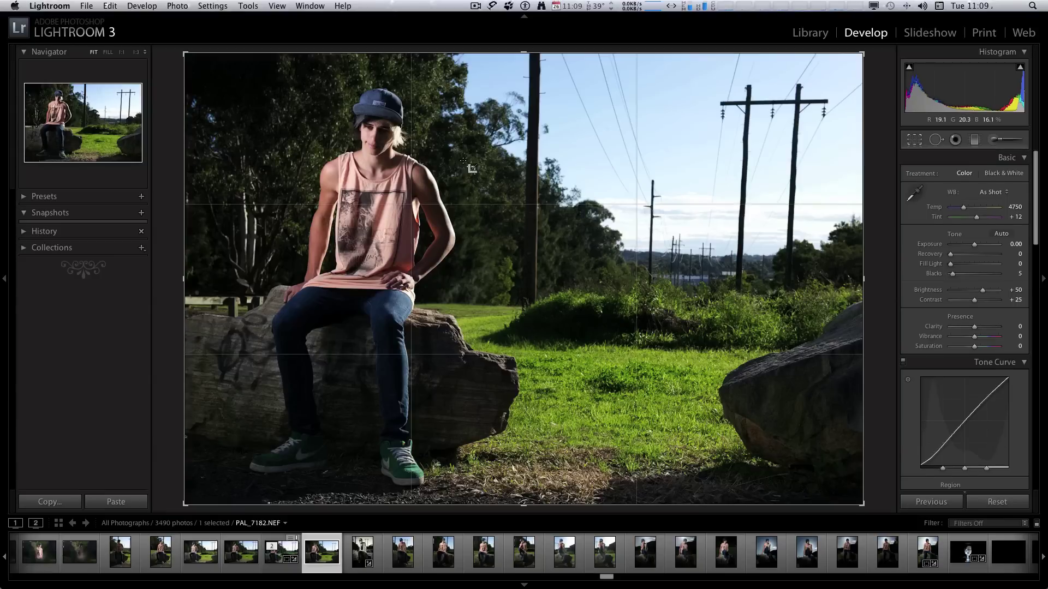
left_click_drag(519, 53, 519, 67)
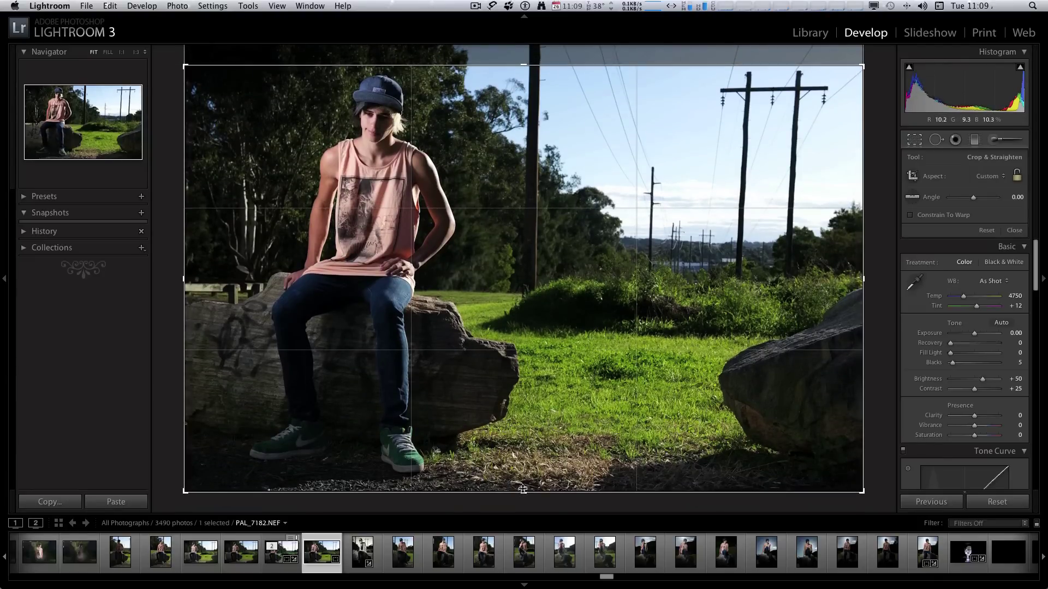
left_click_drag(523, 492, 524, 479)
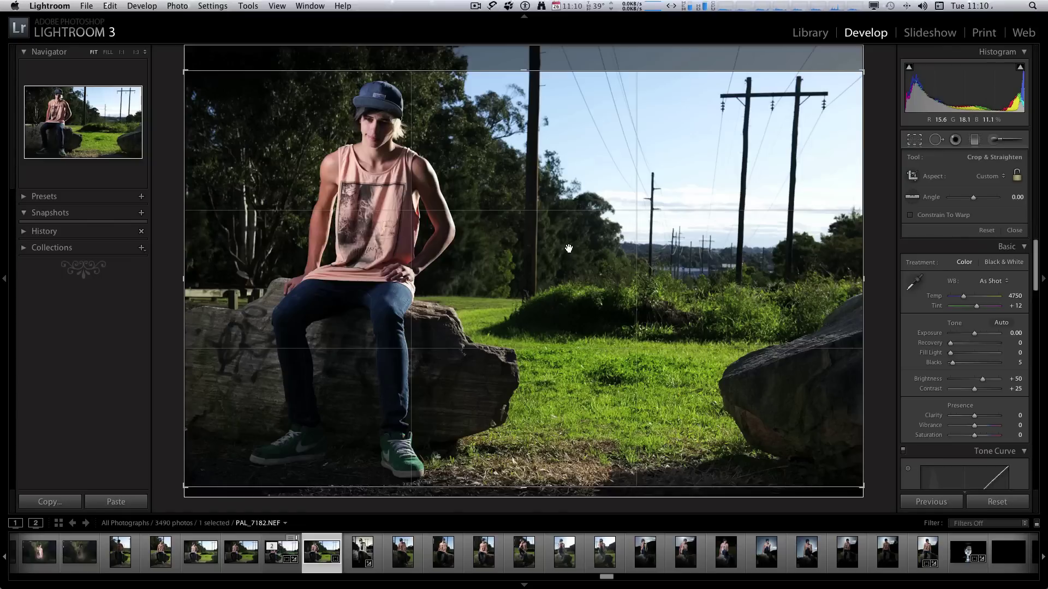
key("Return")
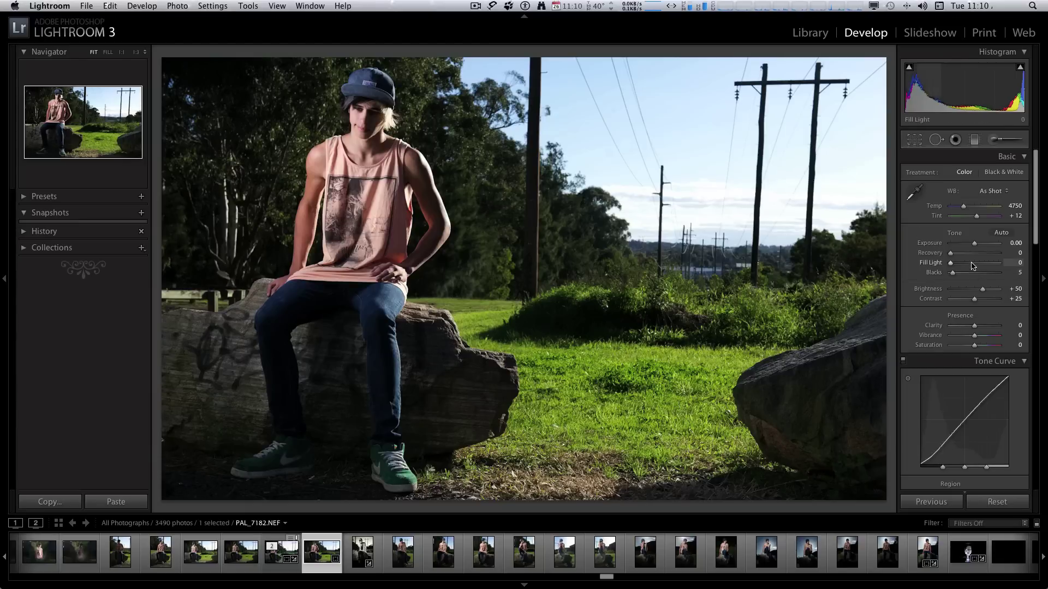
Set Blacks to 12 and Exposure to +0.40 to deepen the shadows and brighten the subject
left_click_drag(952, 272, 956, 278)
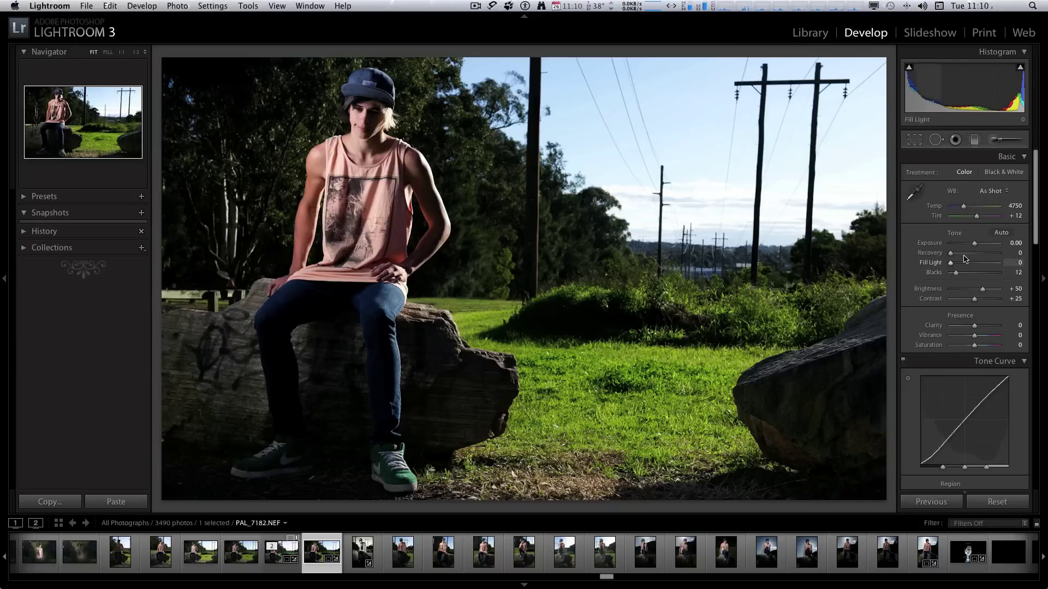
left_click_drag(973, 244, 976, 244)
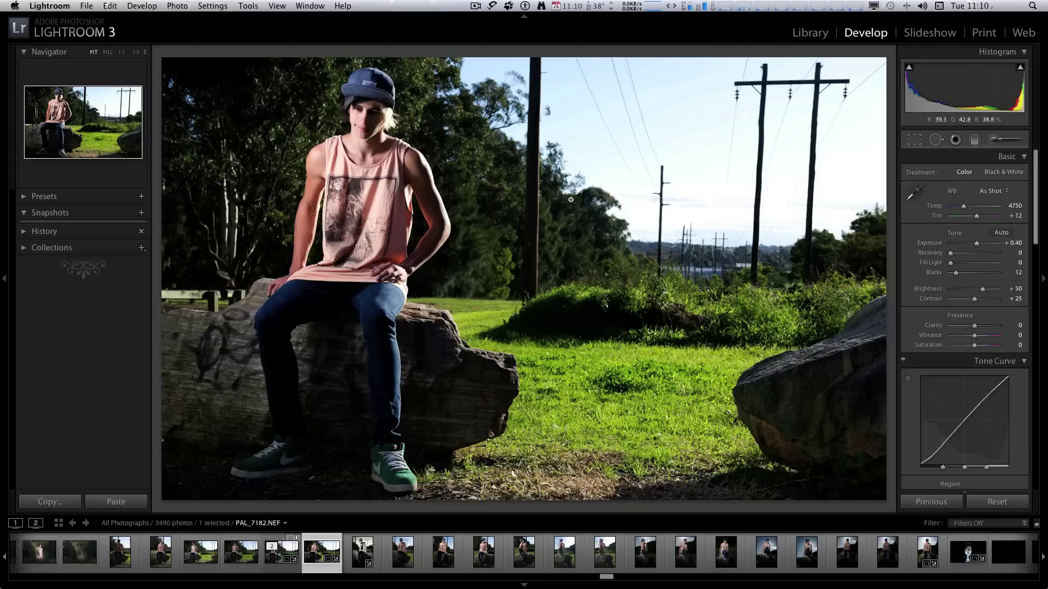
left_click(423, 163)
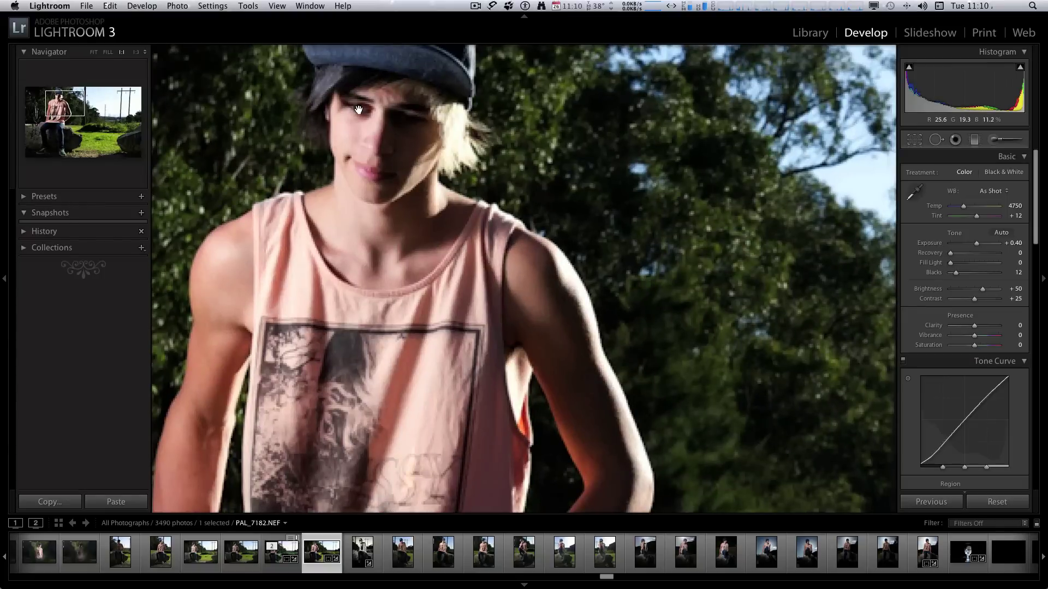
left_click_drag(389, 127, 461, 205)
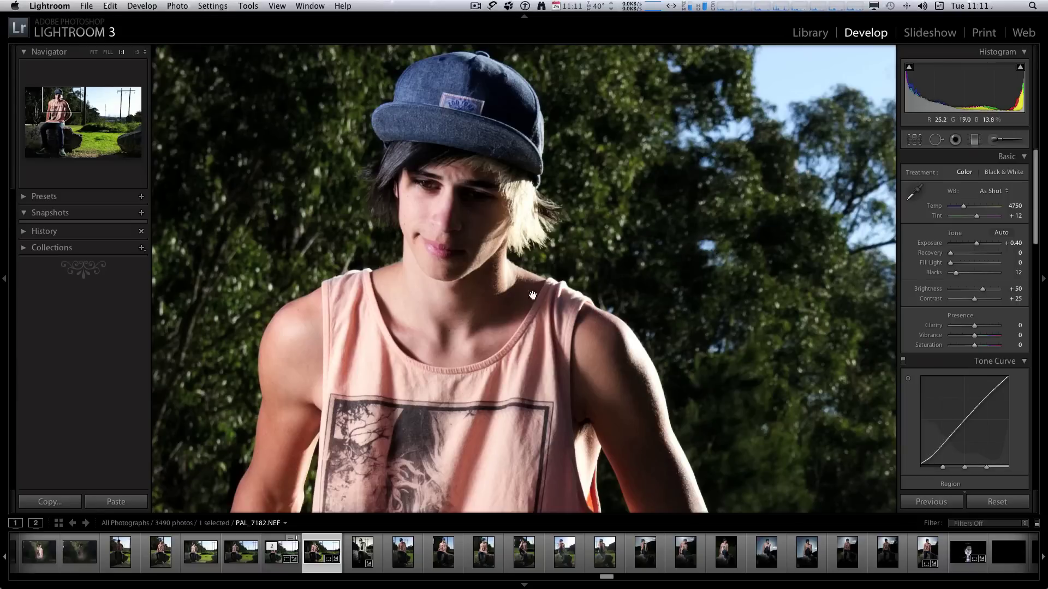
left_click(546, 213)
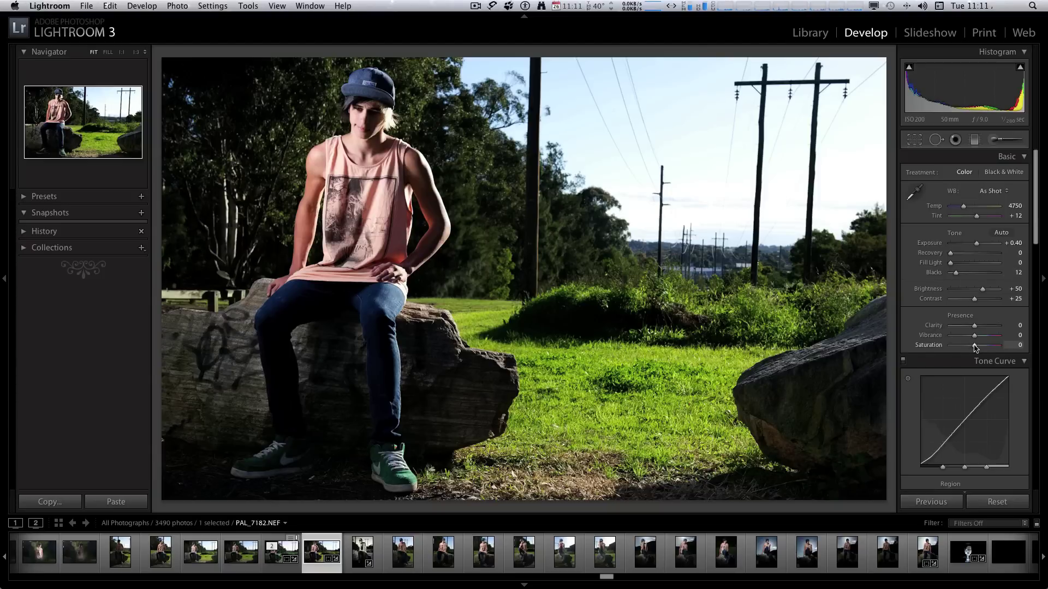
Reduce Saturation to −33 and warm the white balance temperature to 5546
left_click_drag(975, 348, 966, 349)
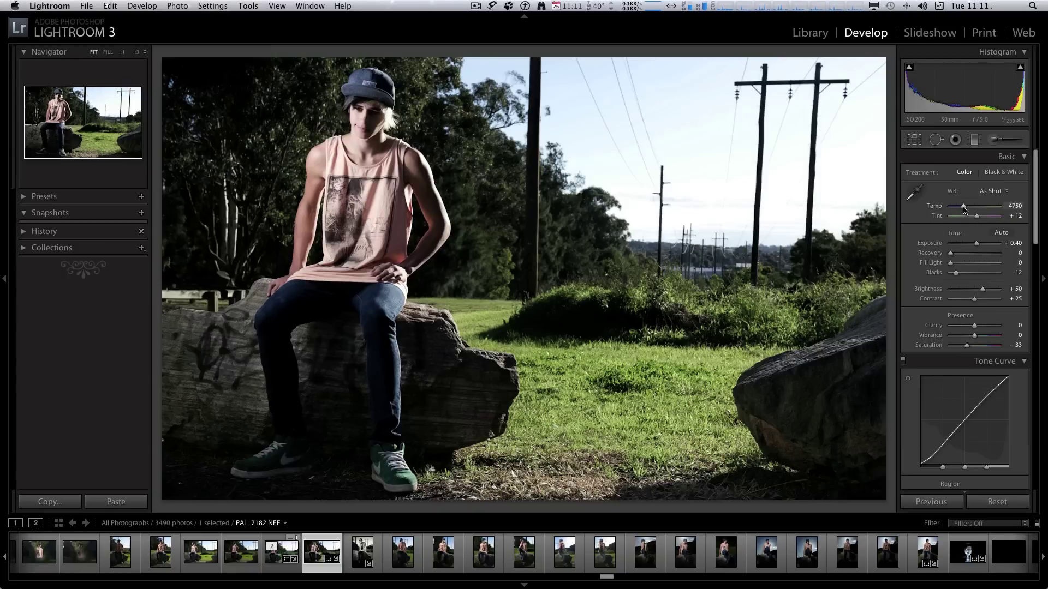
left_click_drag(963, 208, 970, 209)
left_click_drag(969, 207, 947, 210)
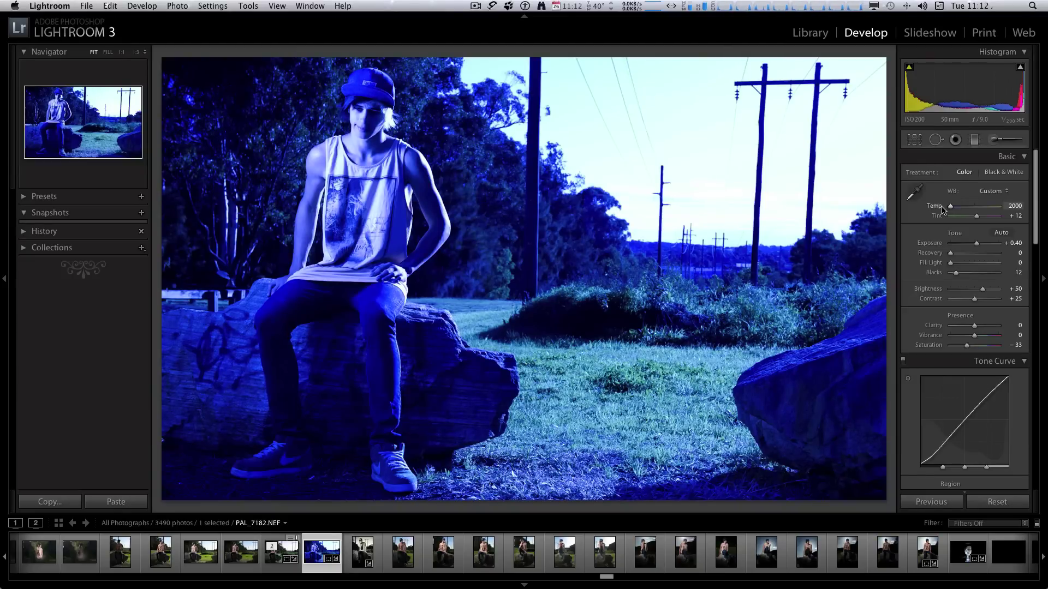
left_click_drag(943, 210, 968, 209)
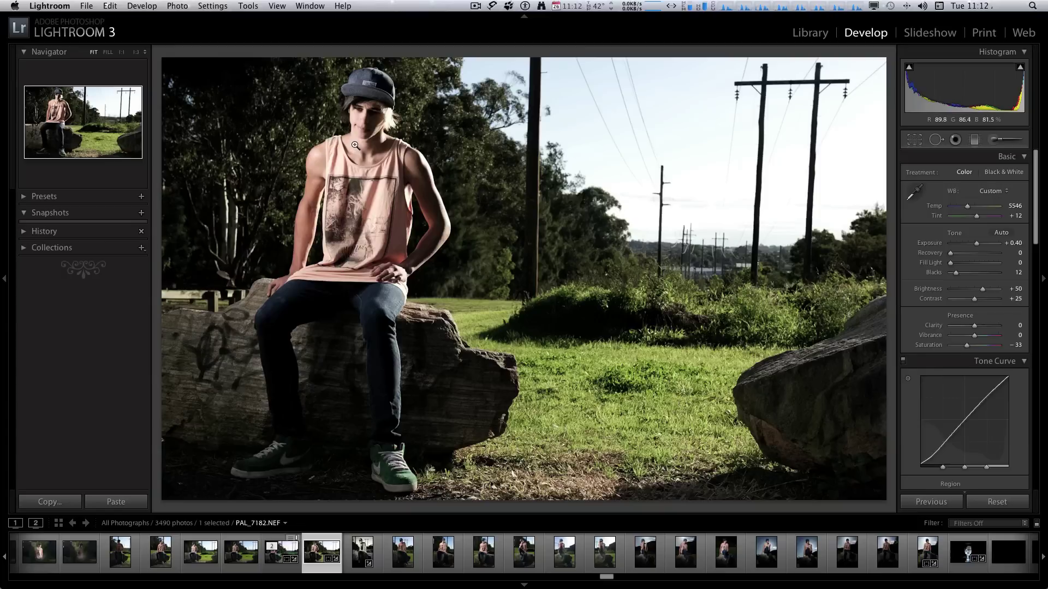
Recover the bright sky with Recovery at 28 and set Blacks to 16
left_click_drag(950, 253, 964, 256)
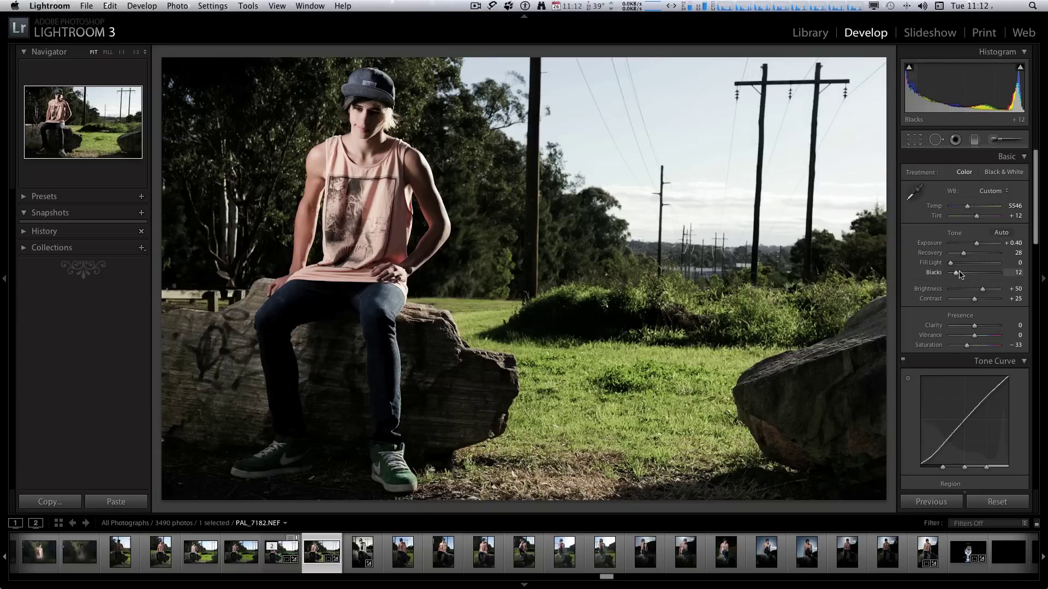
left_click_drag(955, 274, 958, 277)
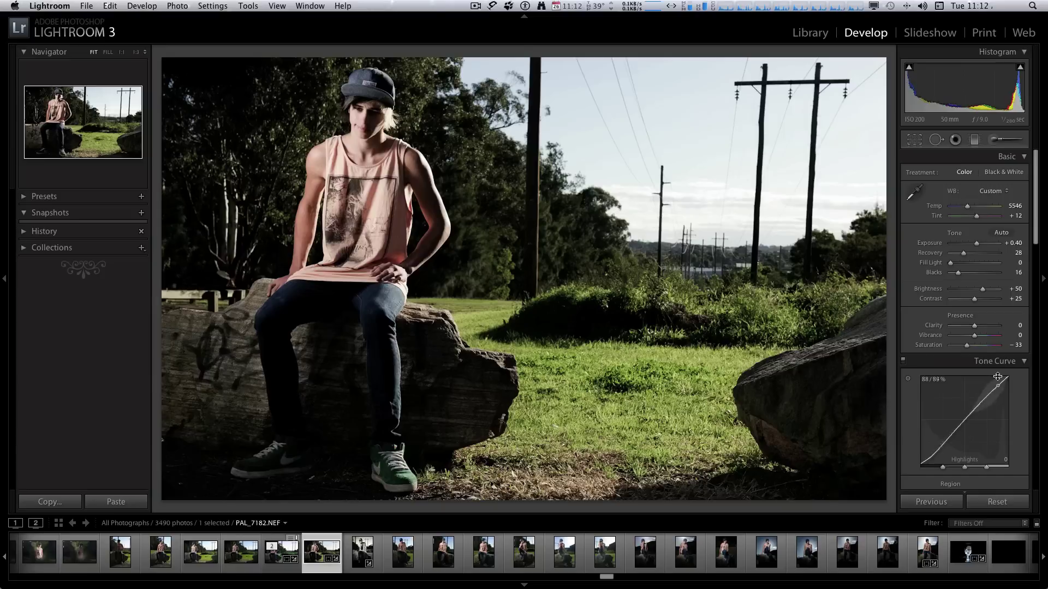
Reshape the tone curve by raising Lights to +25 and Darks to +24
scroll(1002, 342, "down", 5)
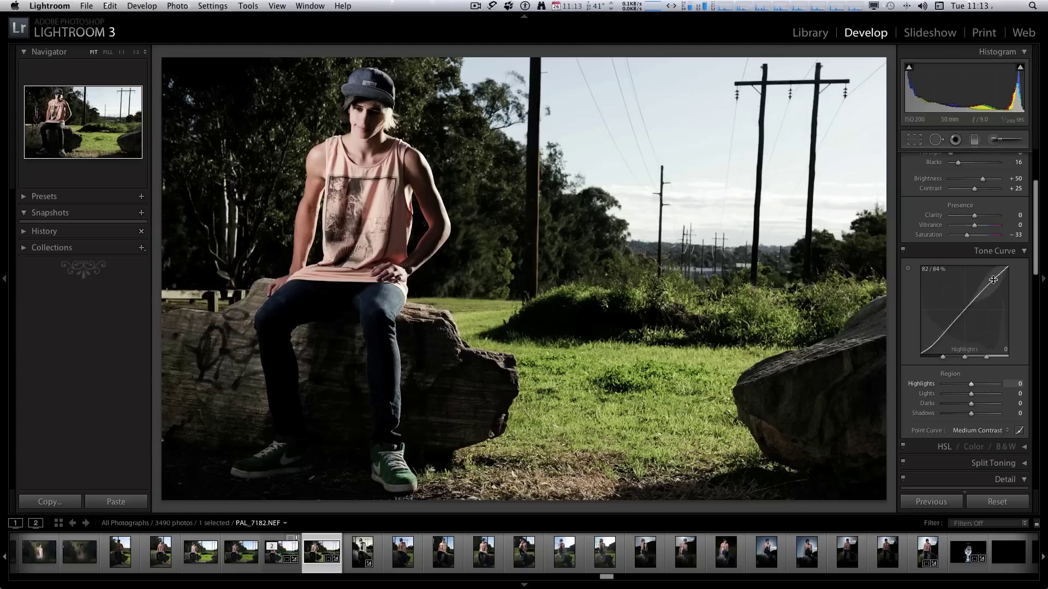
left_click_drag(987, 290, 987, 280)
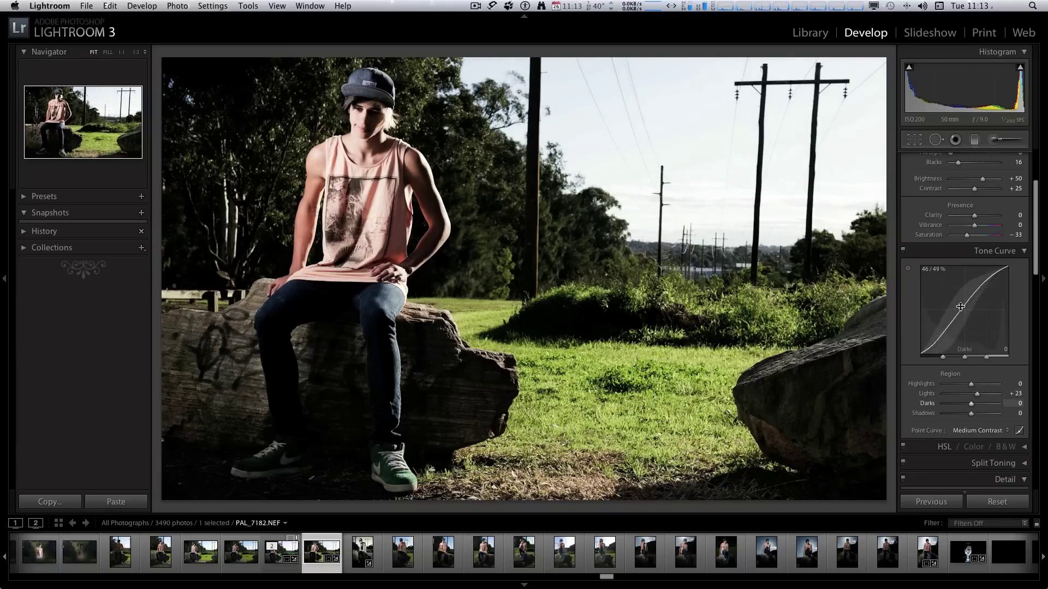
left_click_drag(941, 331, 942, 338)
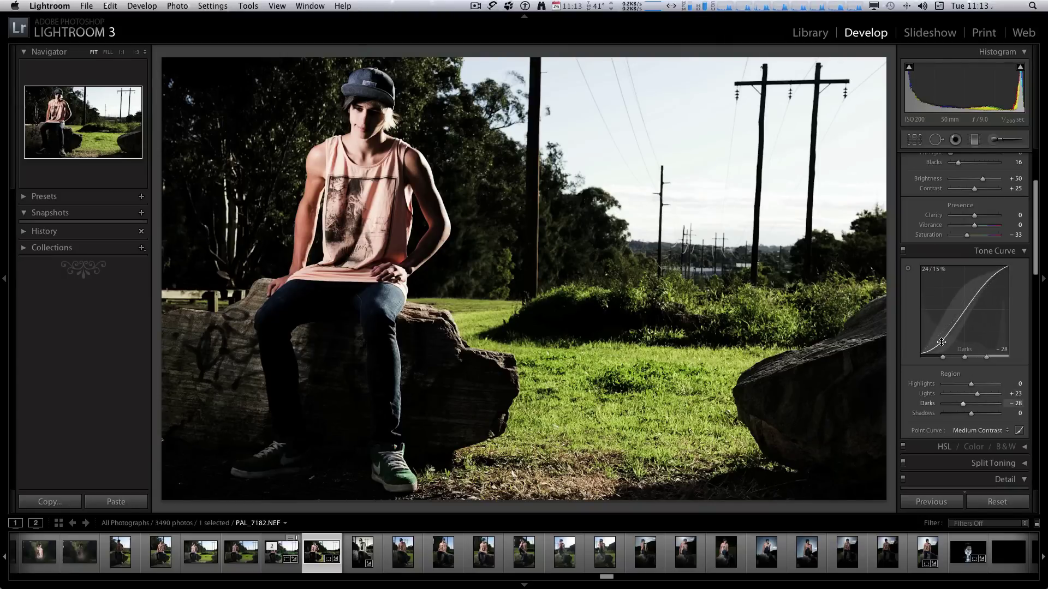
left_click_drag(941, 341, 941, 331)
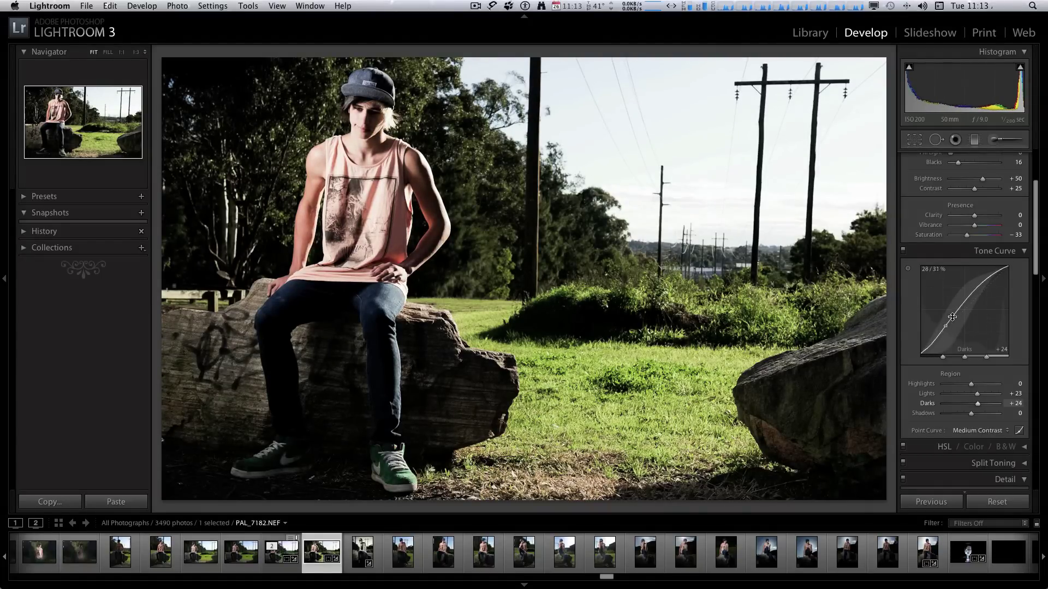
left_click_drag(970, 295, 971, 294)
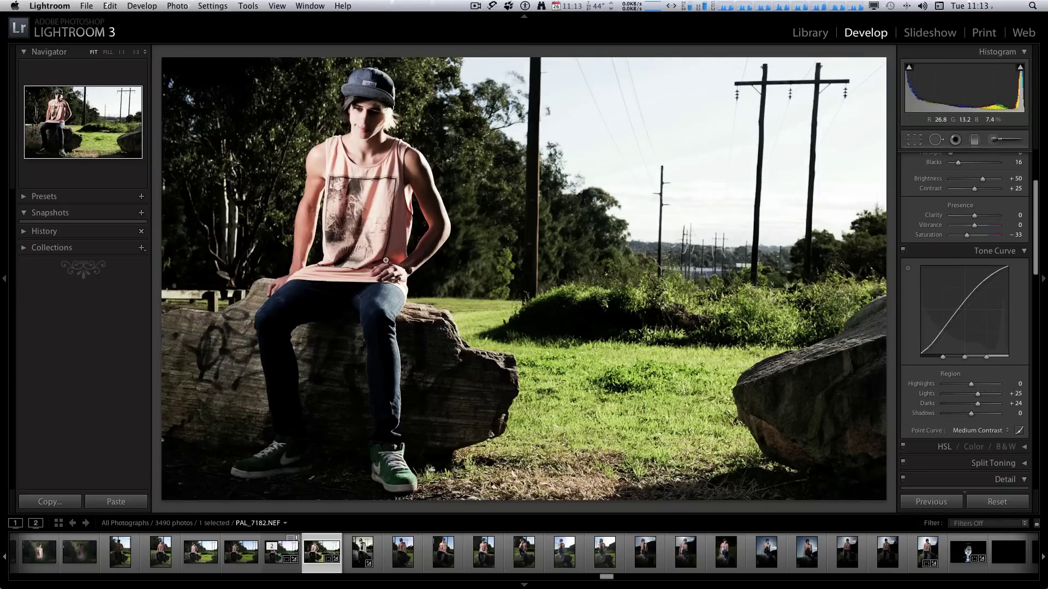
Enable lens profile corrections for the photo with the default setup
scroll(979, 318, "down", 1)
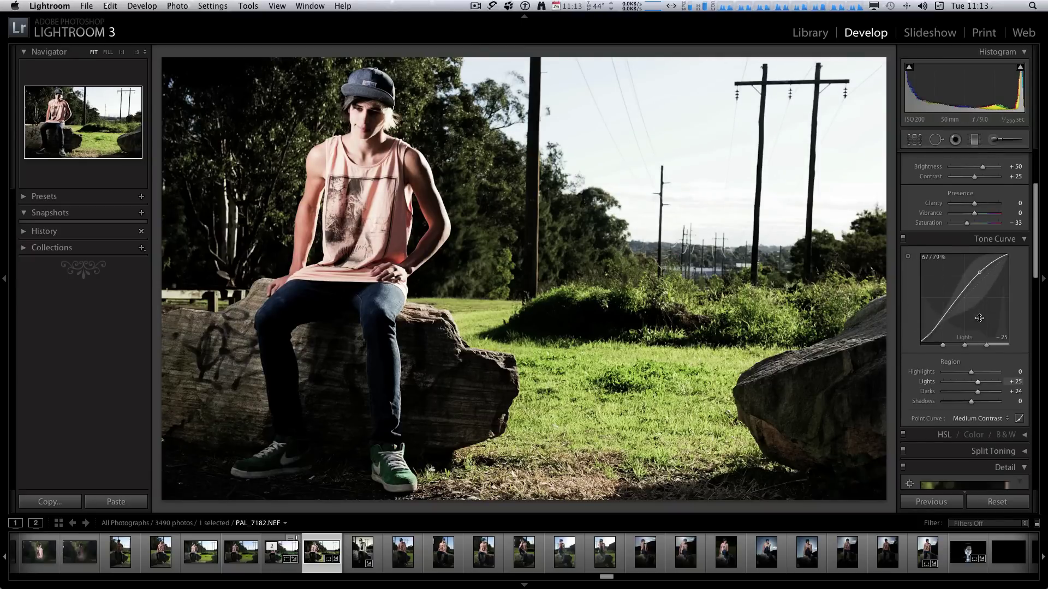
scroll(980, 318, "down", 5)
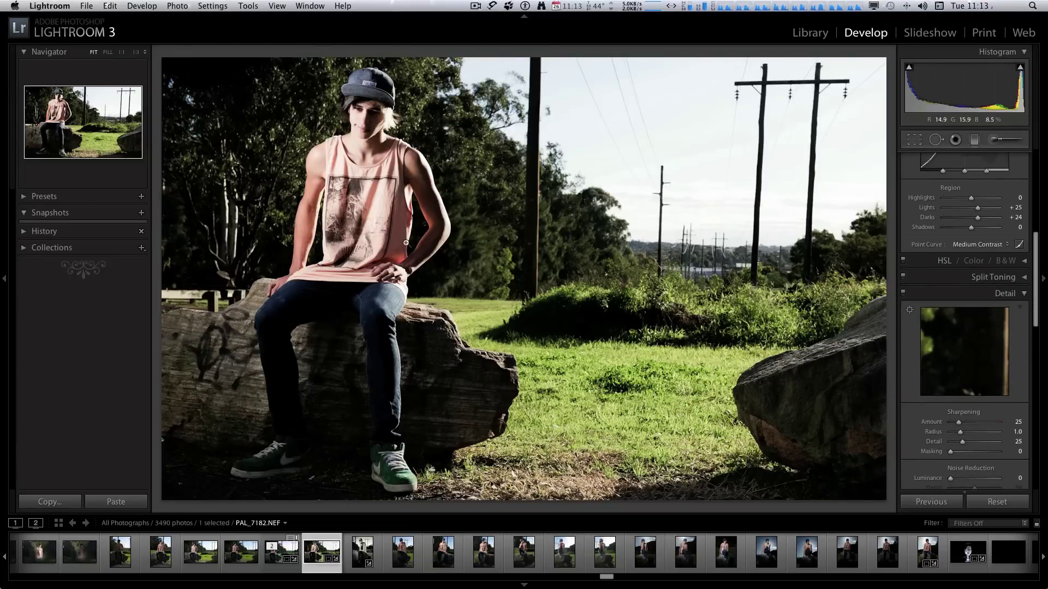
left_click(424, 198)
left_click_drag(432, 210, 412, 194)
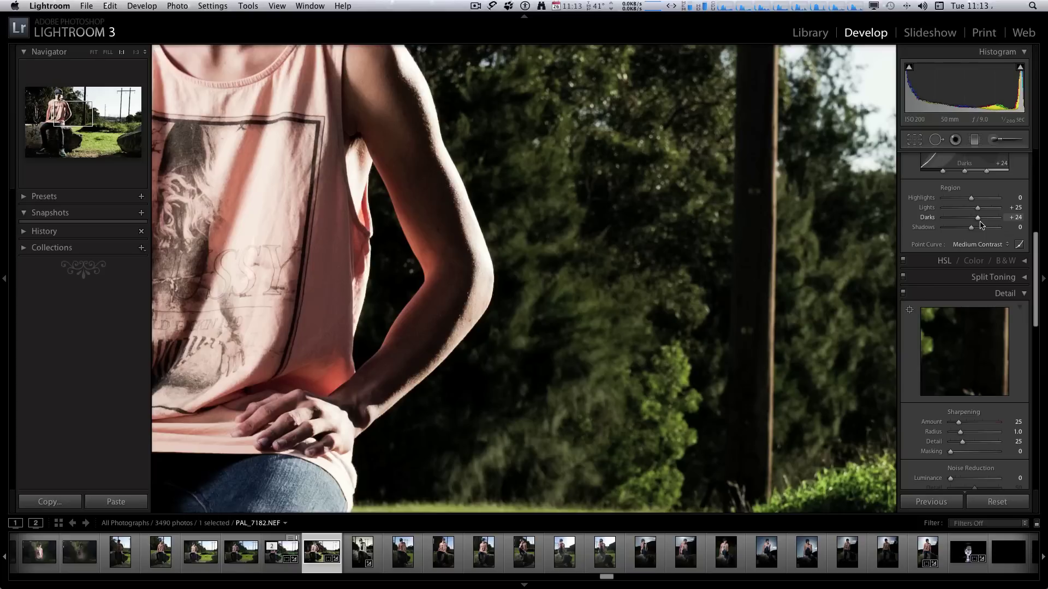
left_click(533, 220)
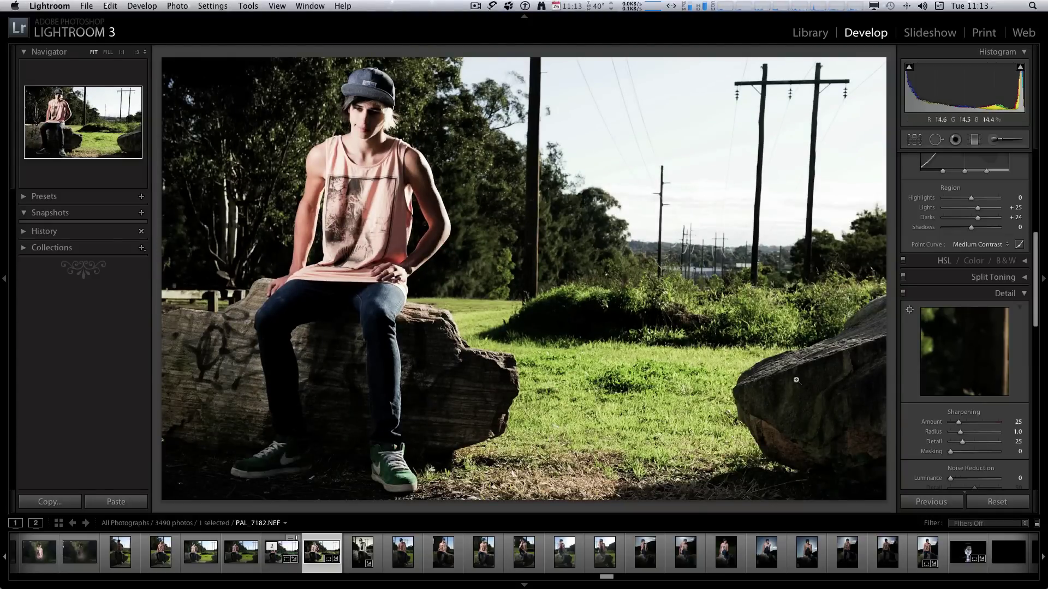
scroll(985, 352, "up", 3)
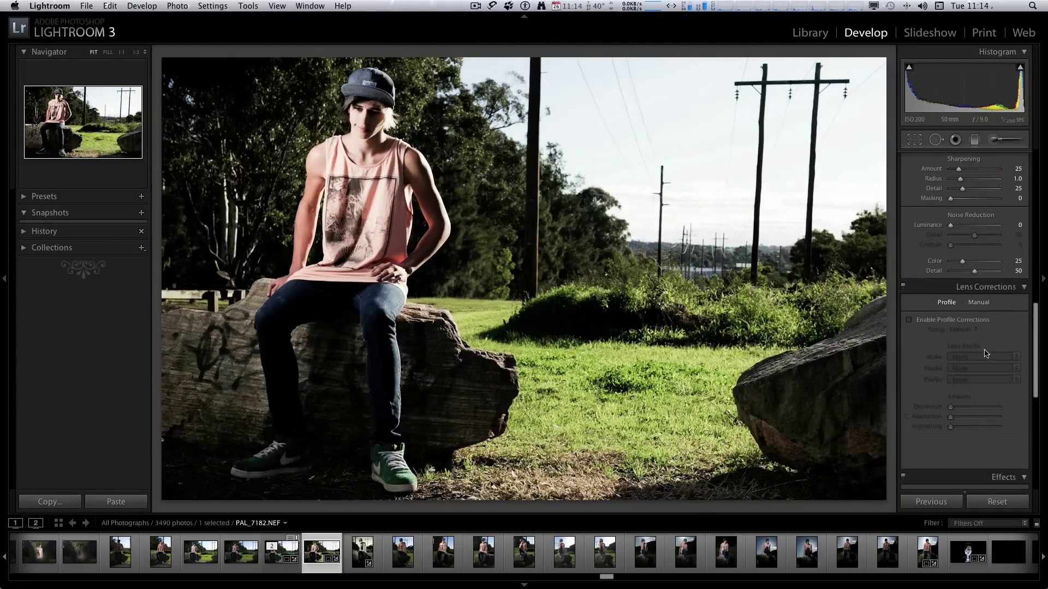
scroll(985, 352, "down", 10)
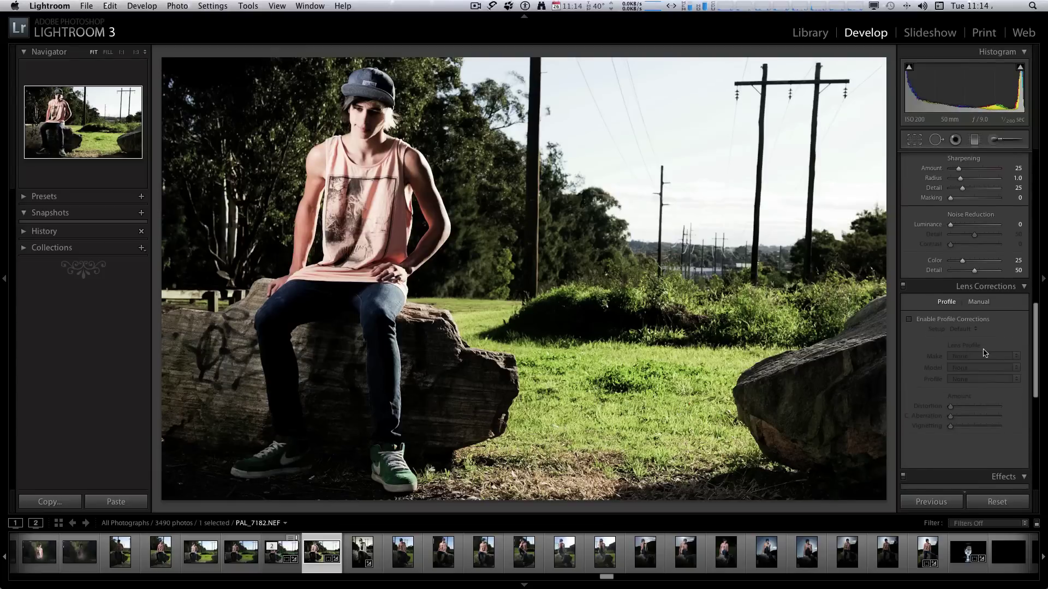
scroll(983, 349, "down", 1)
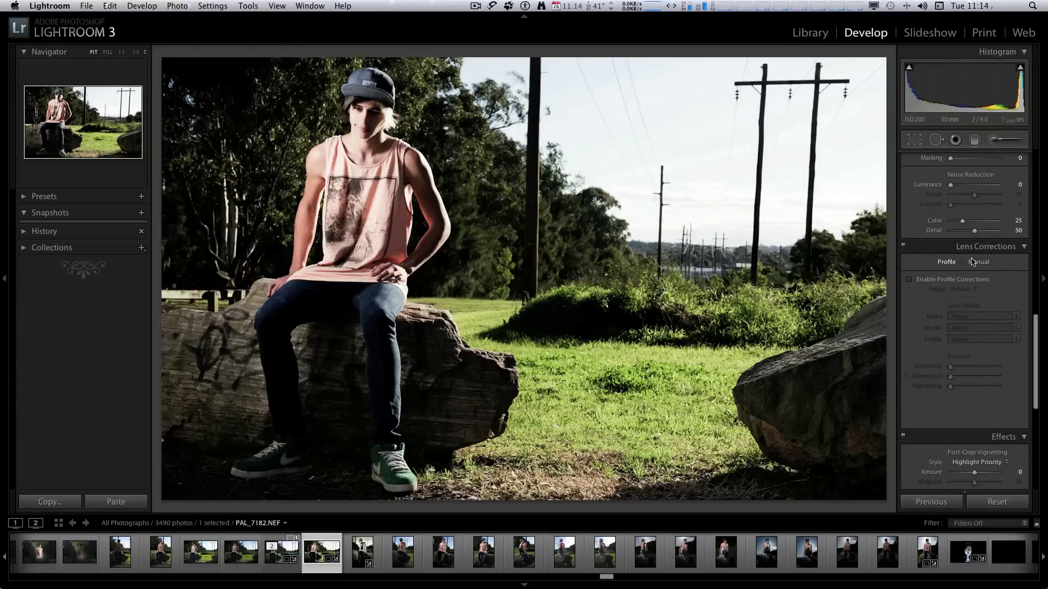
left_click(909, 279)
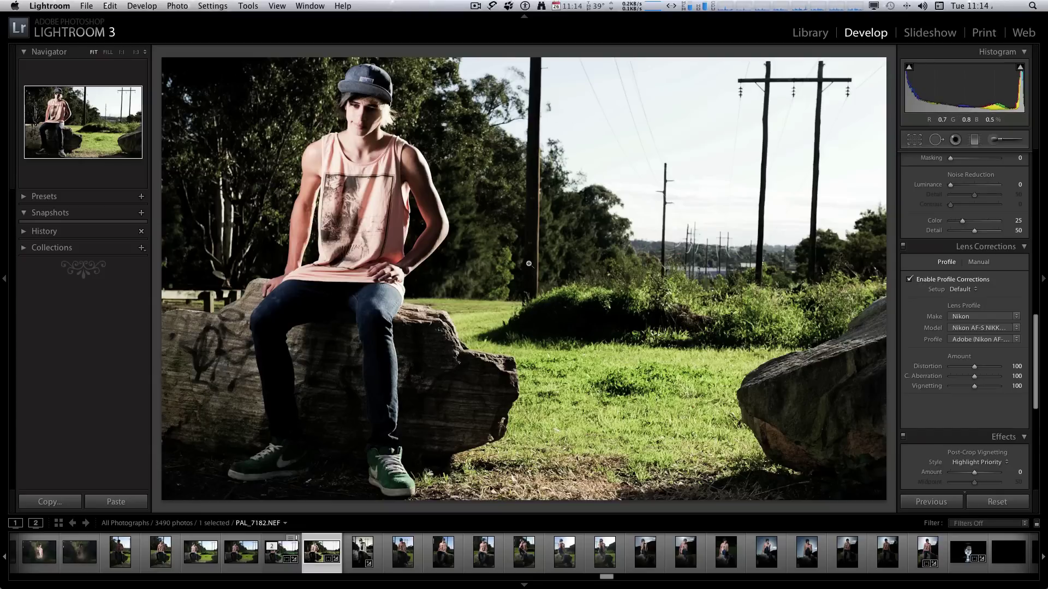
Straighten the photo by rotating the crop to an angle of −1.52 and apply it
key("r")
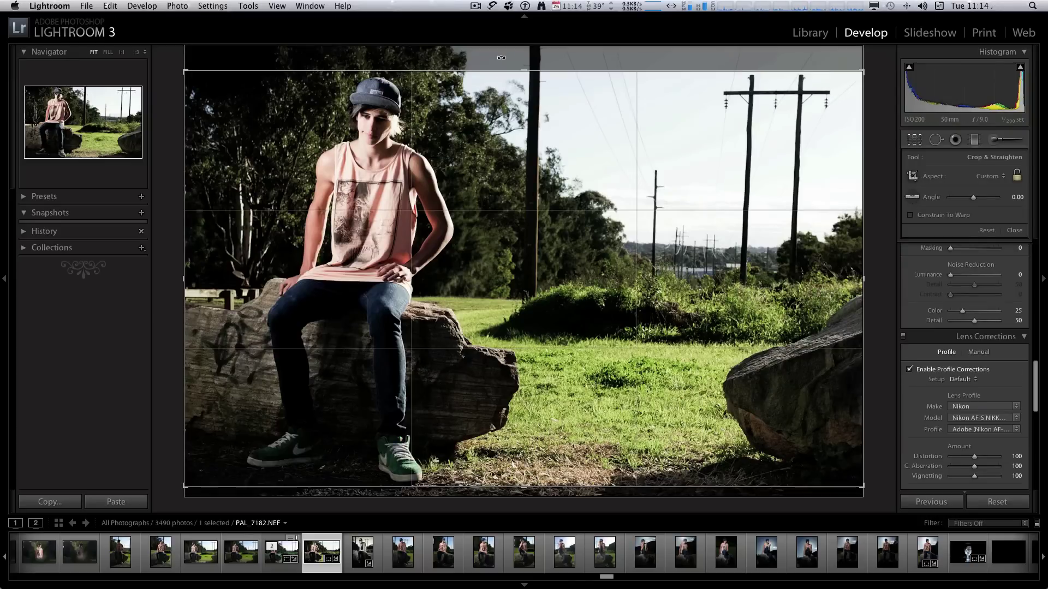
left_click_drag(500, 58, 495, 57)
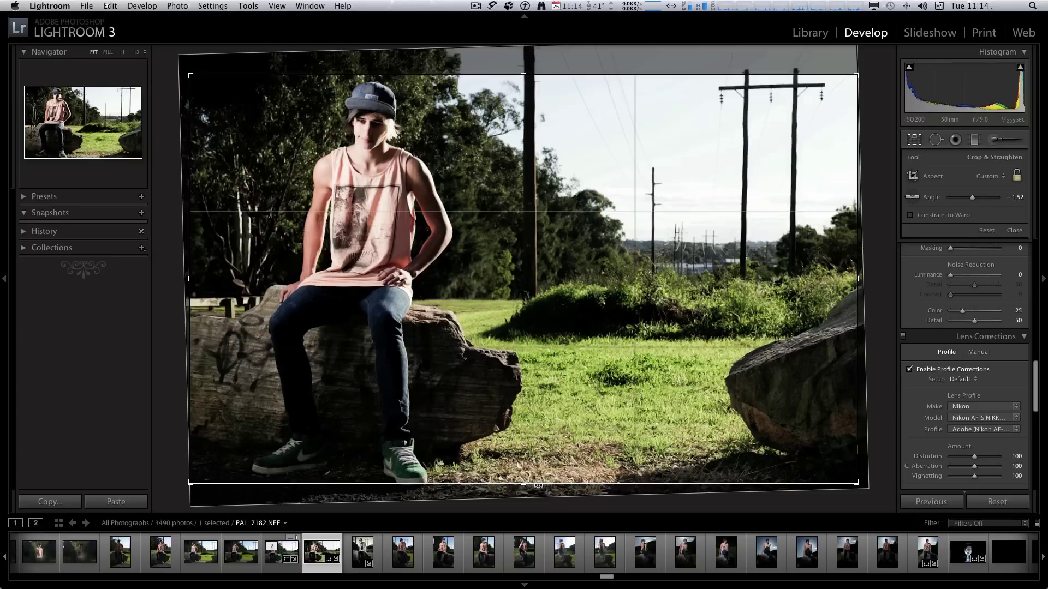
key("Return")
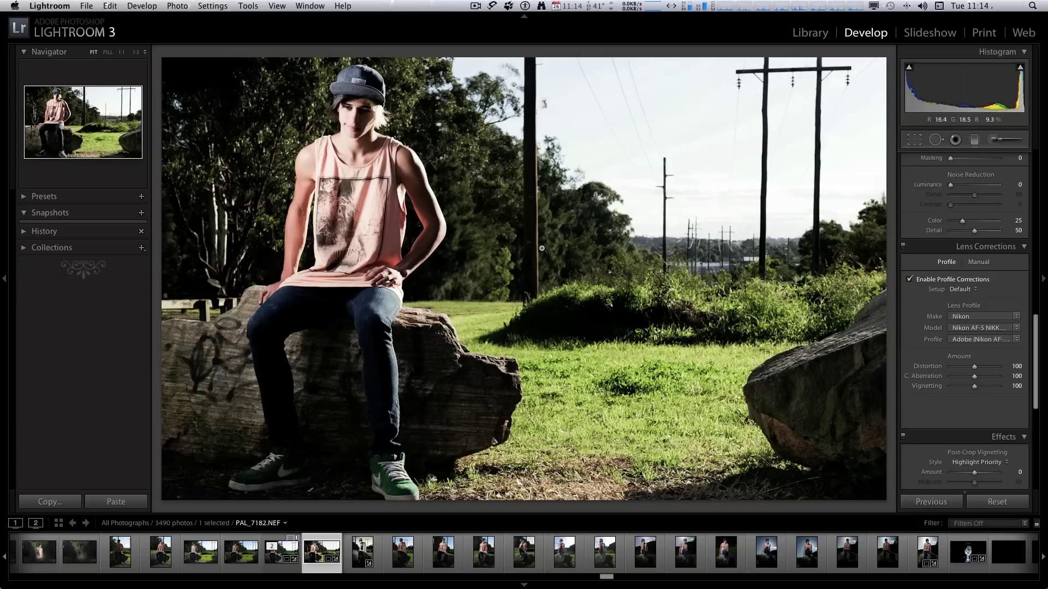
Convert the photo to black and white, with Exposure at +0.20, Fill Light at 14 and Blacks at 24
scroll(966, 229, "up", 10)
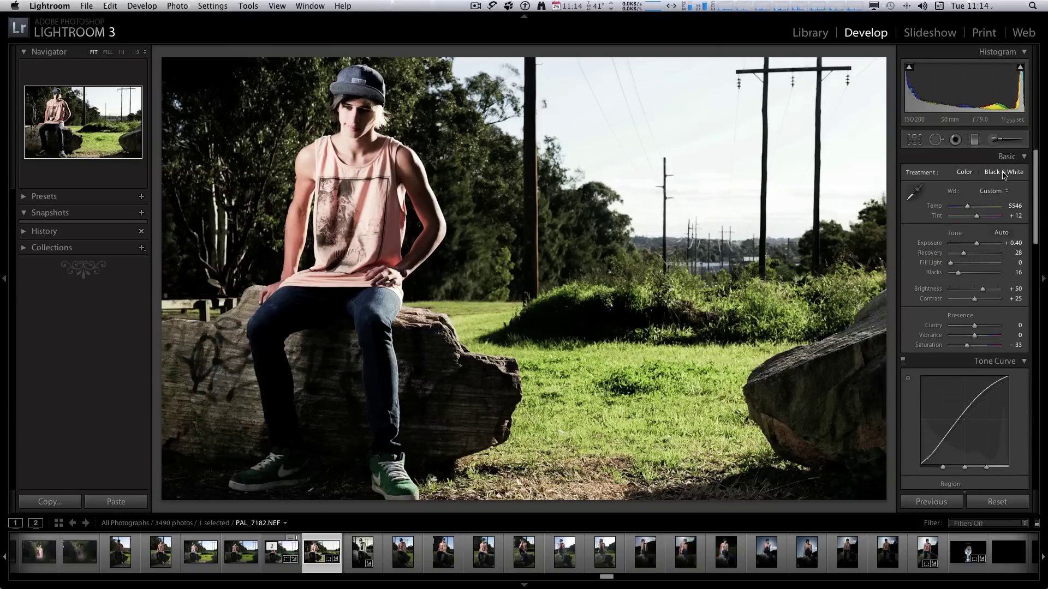
left_click(1003, 172)
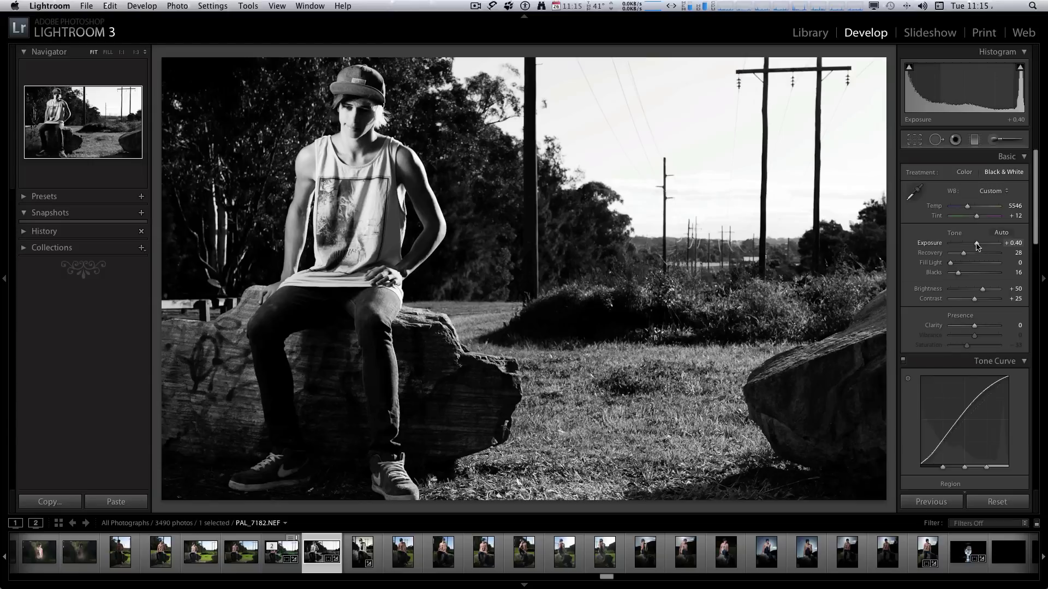
mouse_move(976, 246)
left_mouse_down()
mouse_move(953, 265)
mouse_move(961, 275)
mouse_move(974, 247)
left_mouse_up()
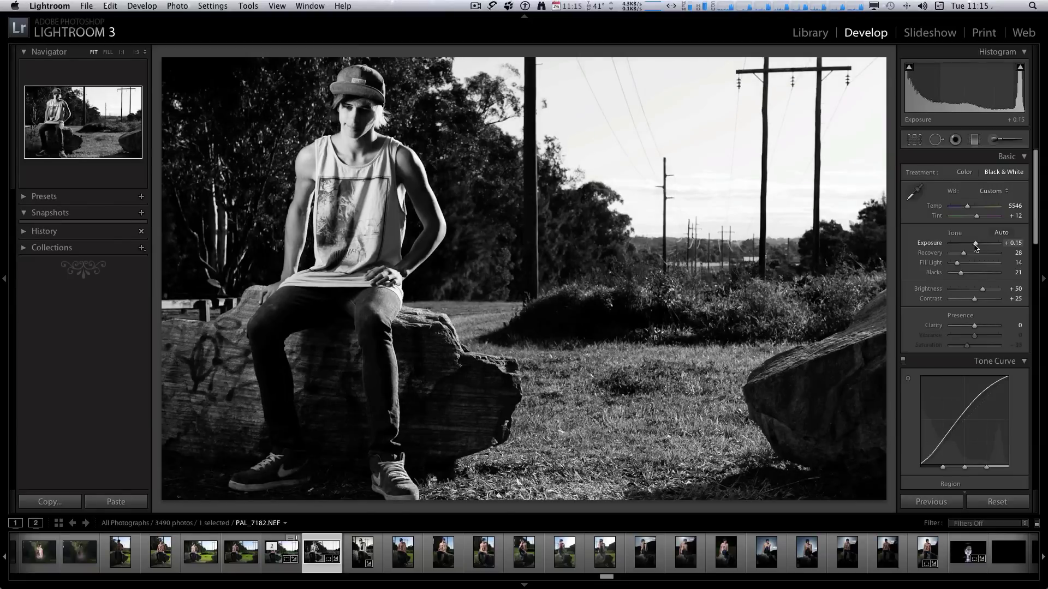
left_click_drag(960, 273, 964, 276)
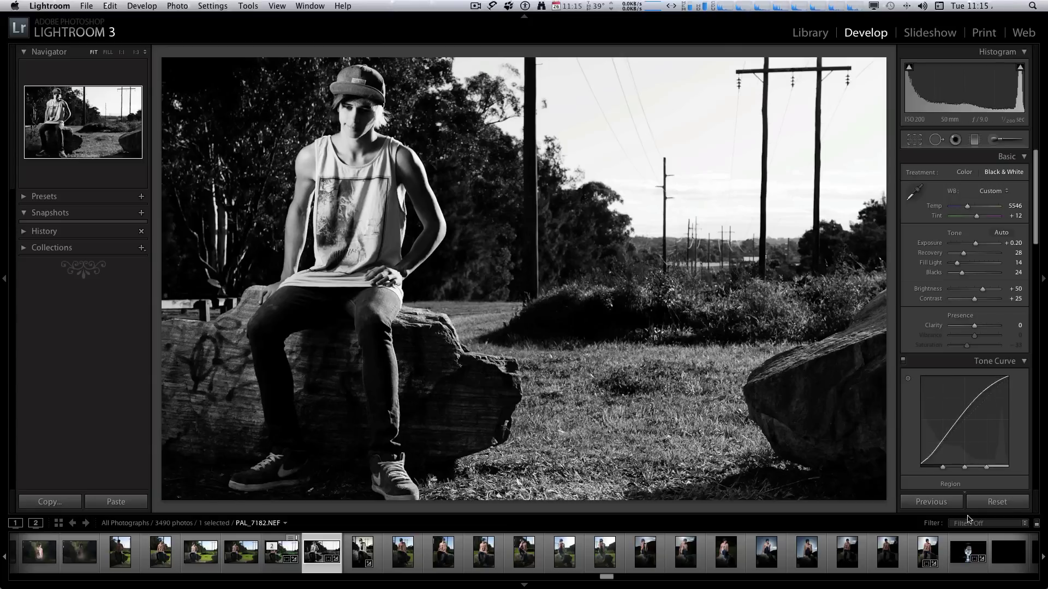
Reset all develop adjustments, including the crop, to restore the photo's original look
left_click(1010, 507)
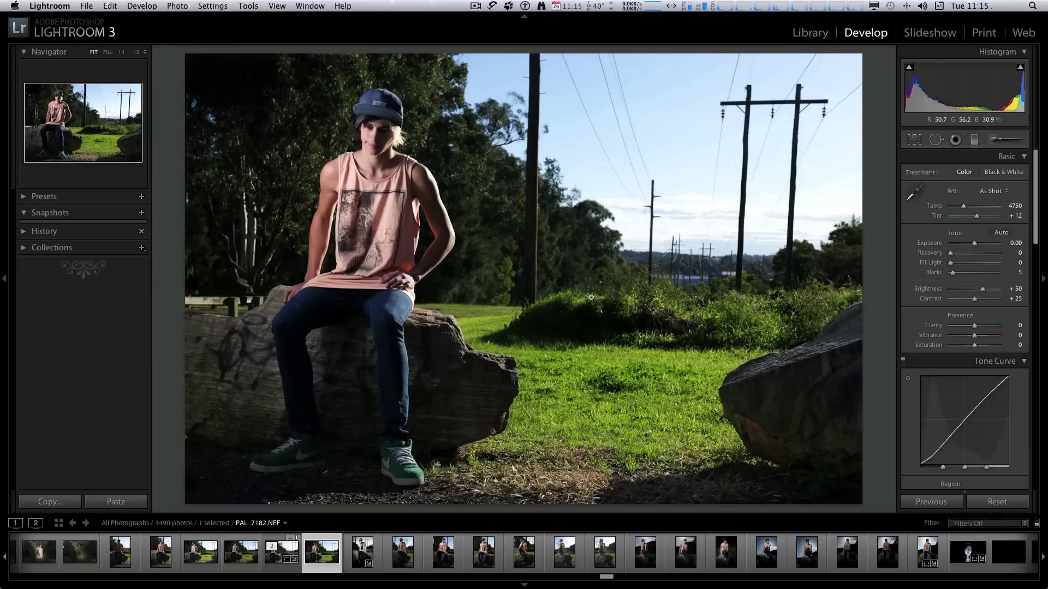
Undo the reset and the black-and-white edits back to the colour version, and set Blacks to 13
key("super+z")
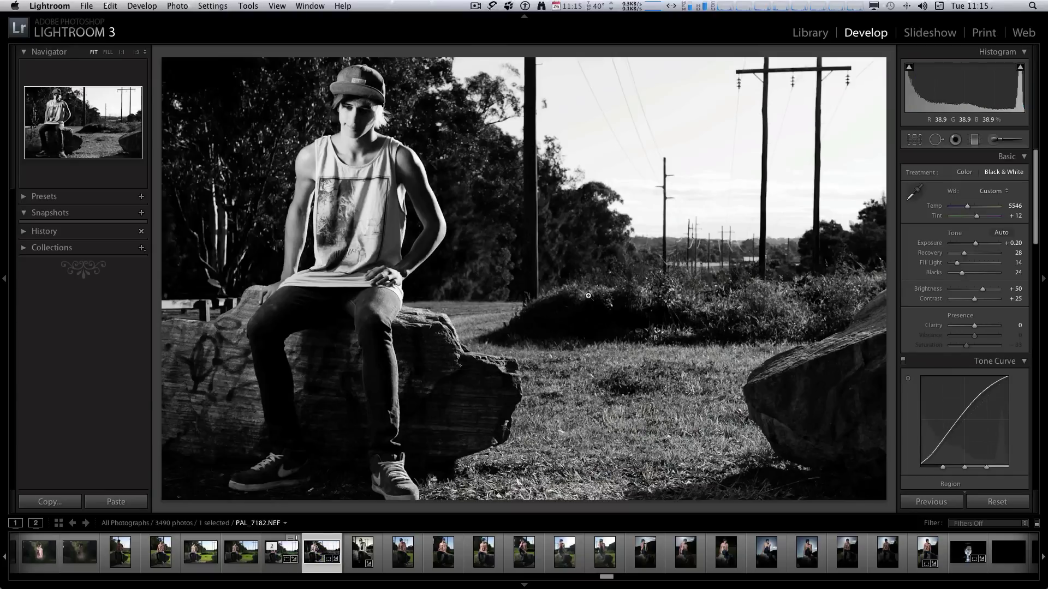
key("super+z")
key("super+z")
key("super+z")
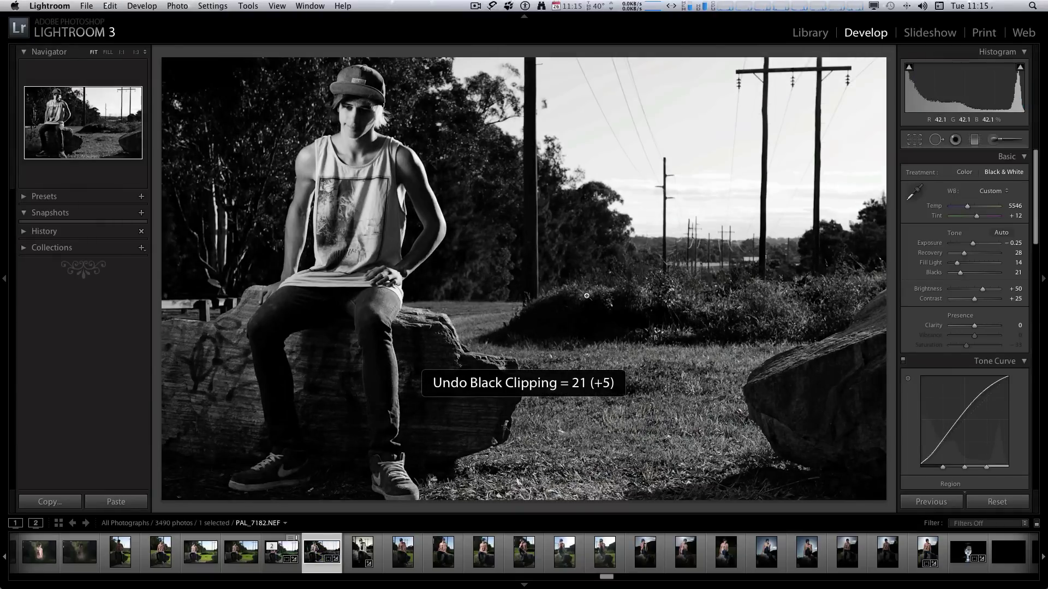
key("super+z")
key("super+z")
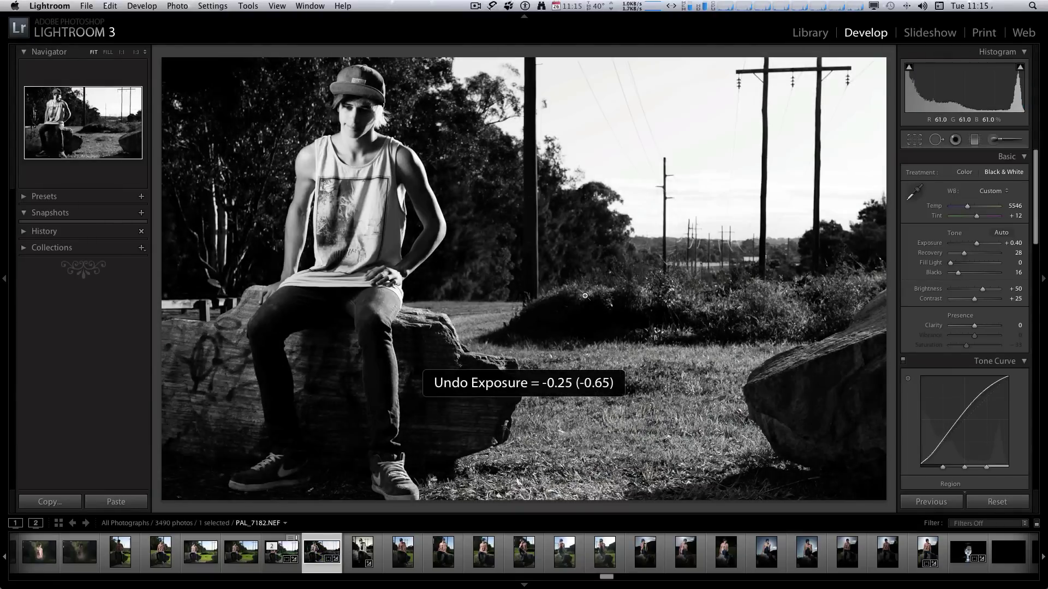
key("super+z")
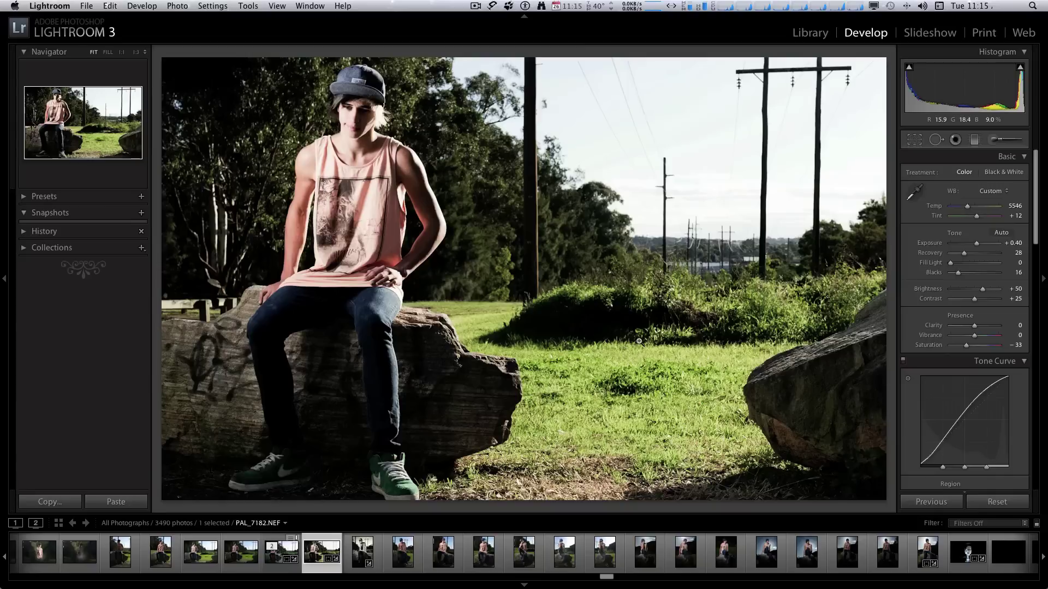
left_click_drag(959, 276, 957, 277)
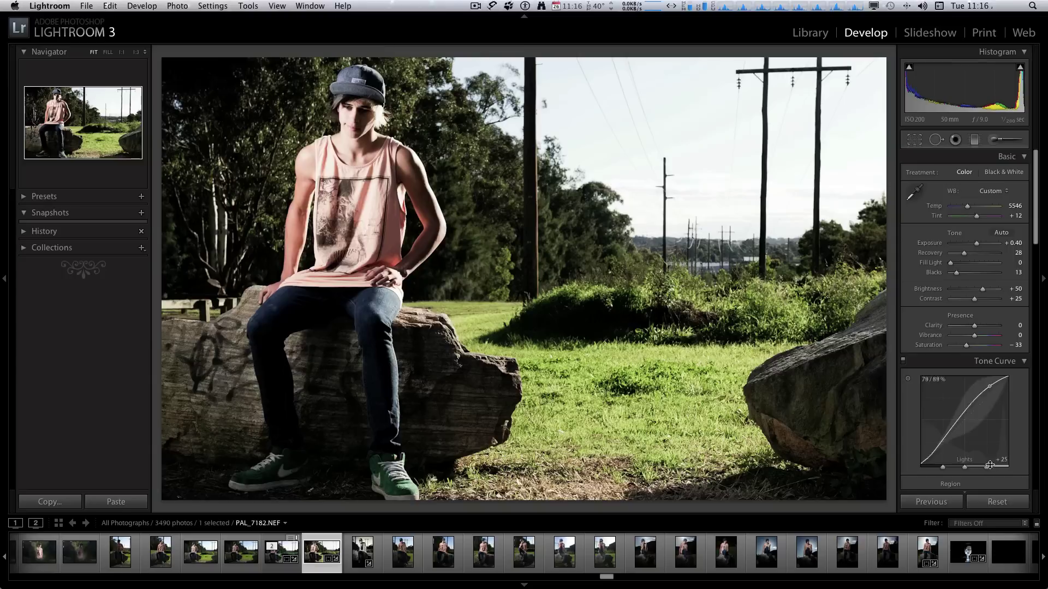
Reset all develop adjustments and open the original photo for editing in Adobe Photoshop
left_click(1006, 505)
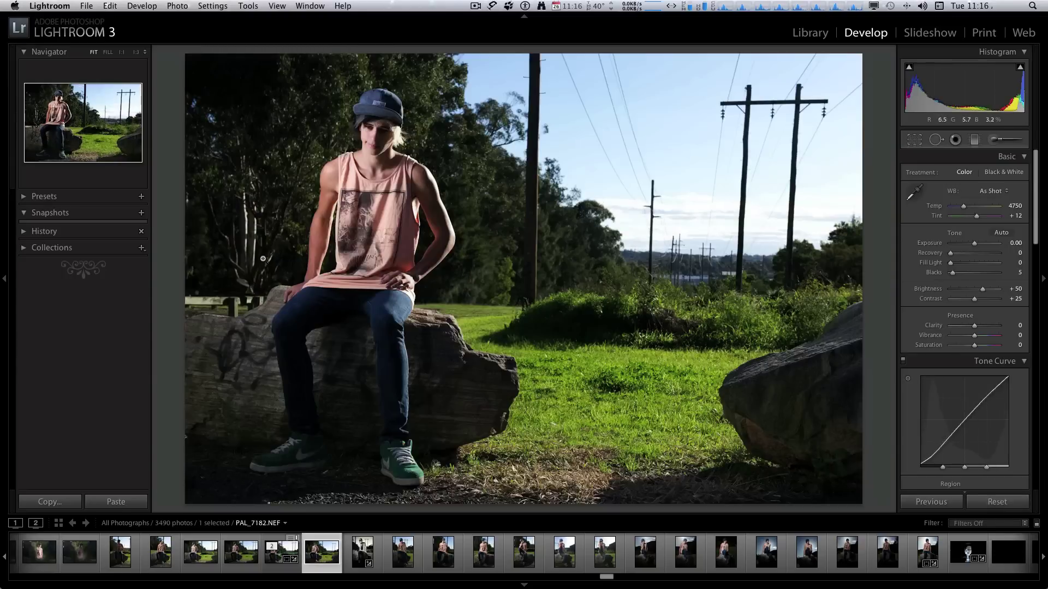
right_click(411, 186)
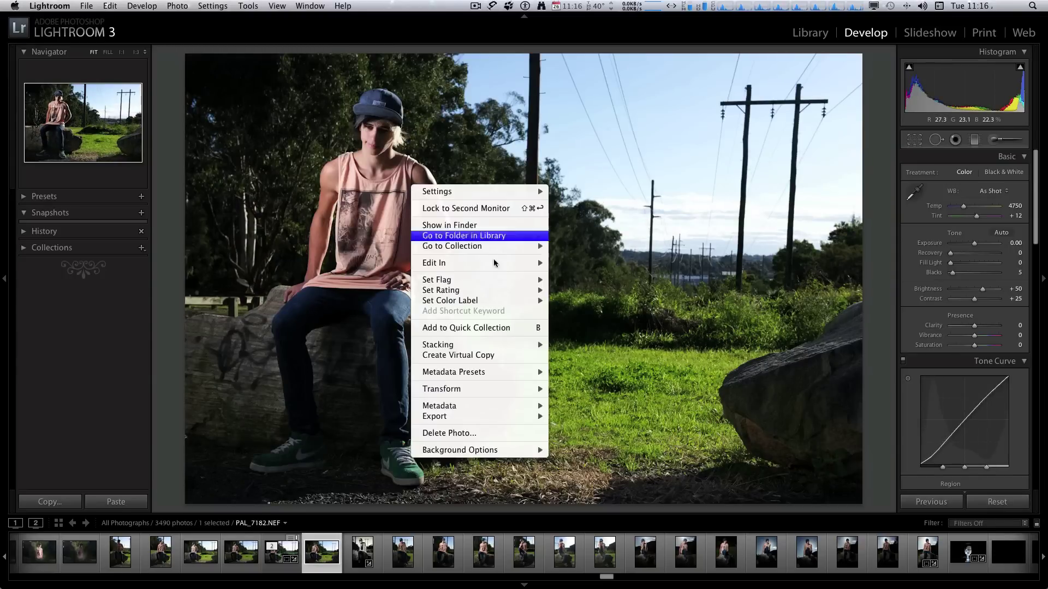
mouse_move(495, 266)
left_click(565, 264)
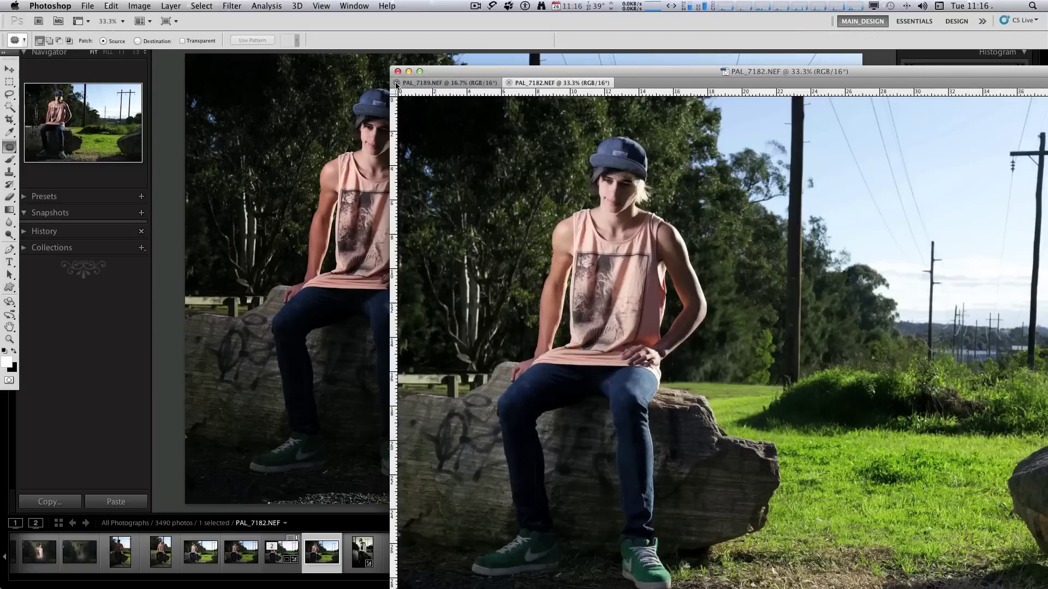
Close PAL_7189.NEF without saving it and move the PAL_7182.NEF window fully into view
left_click(397, 83)
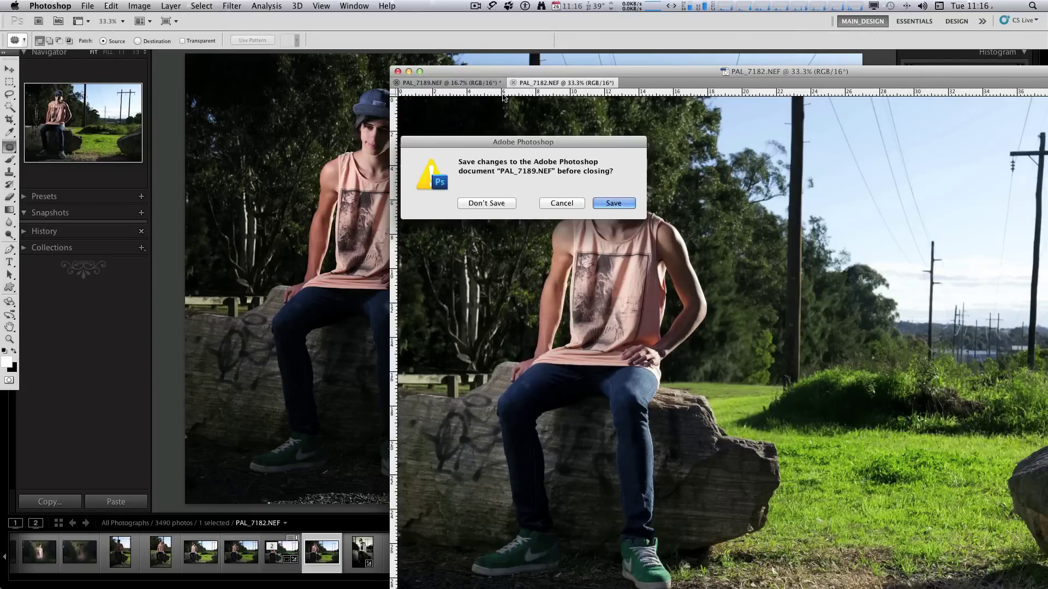
left_click(486, 203)
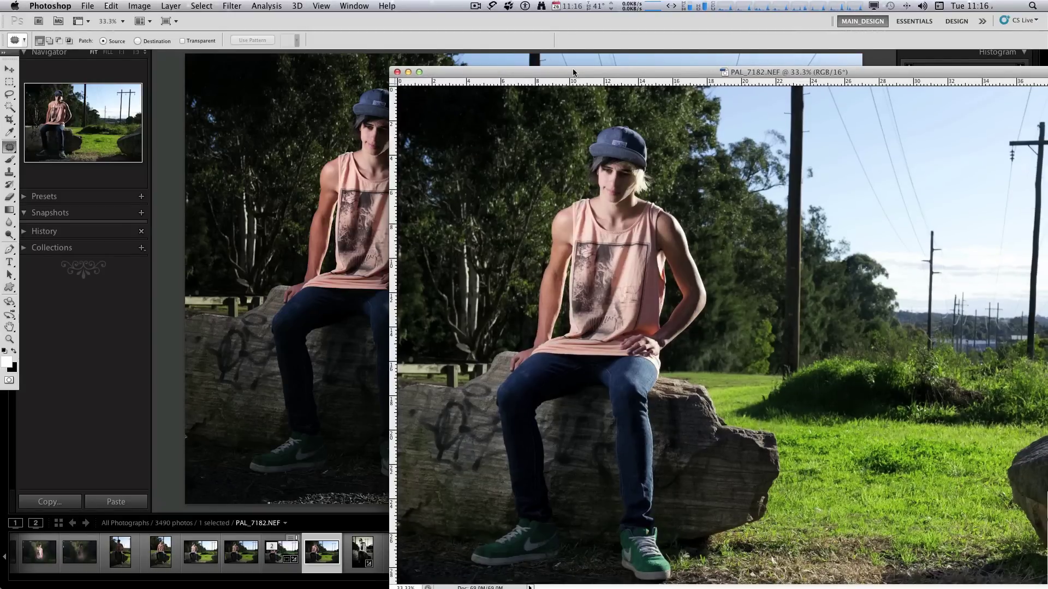
left_click_drag(572, 69, 304, 55)
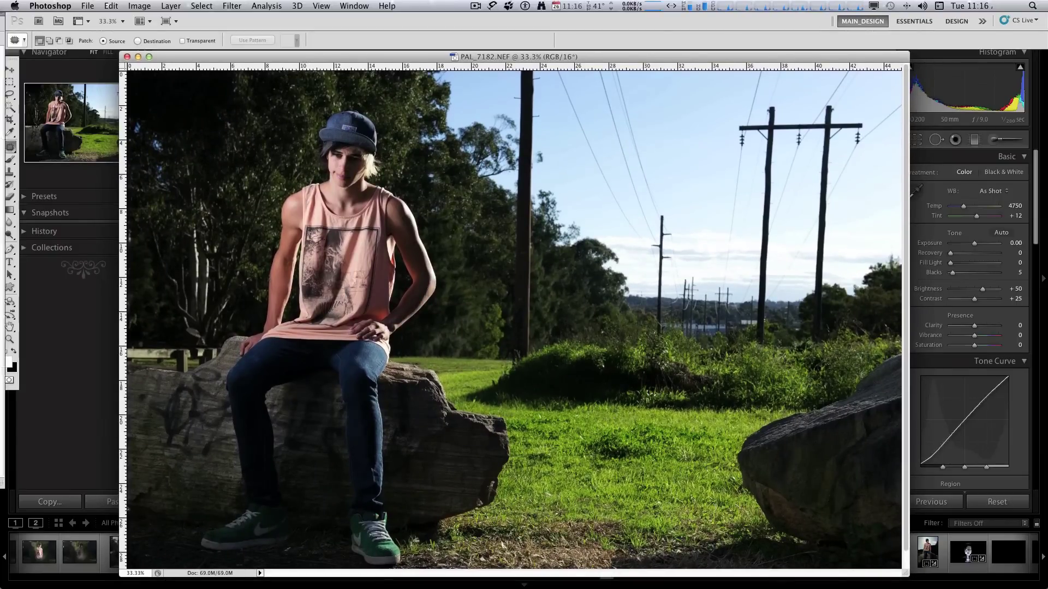
Display the document's layers and duplicate the Background layer onto a new layer
key("F7")
left_click_drag(865, 57, 942, 57)
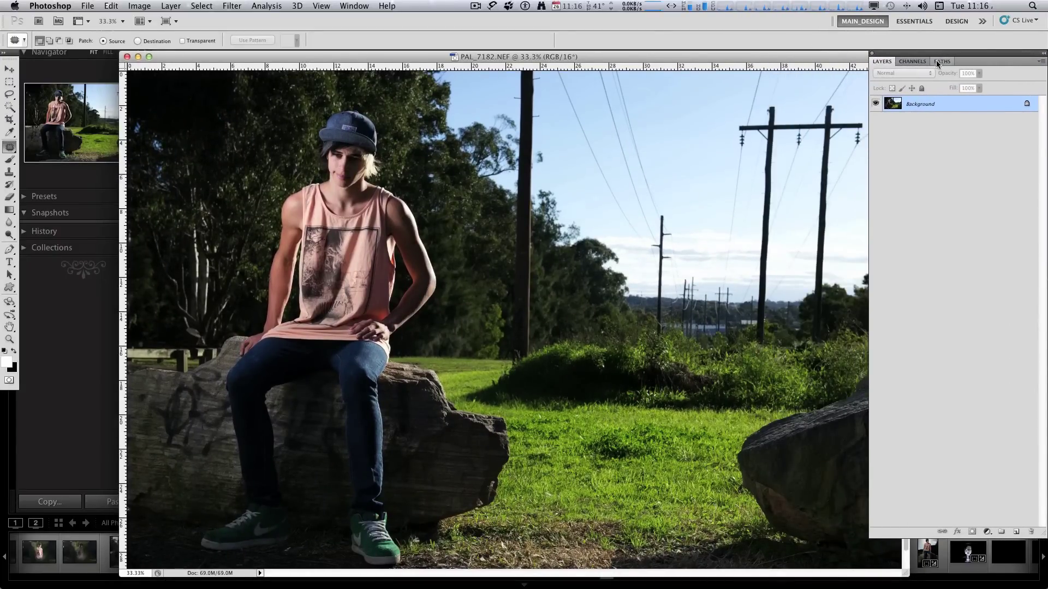
key("super+j")
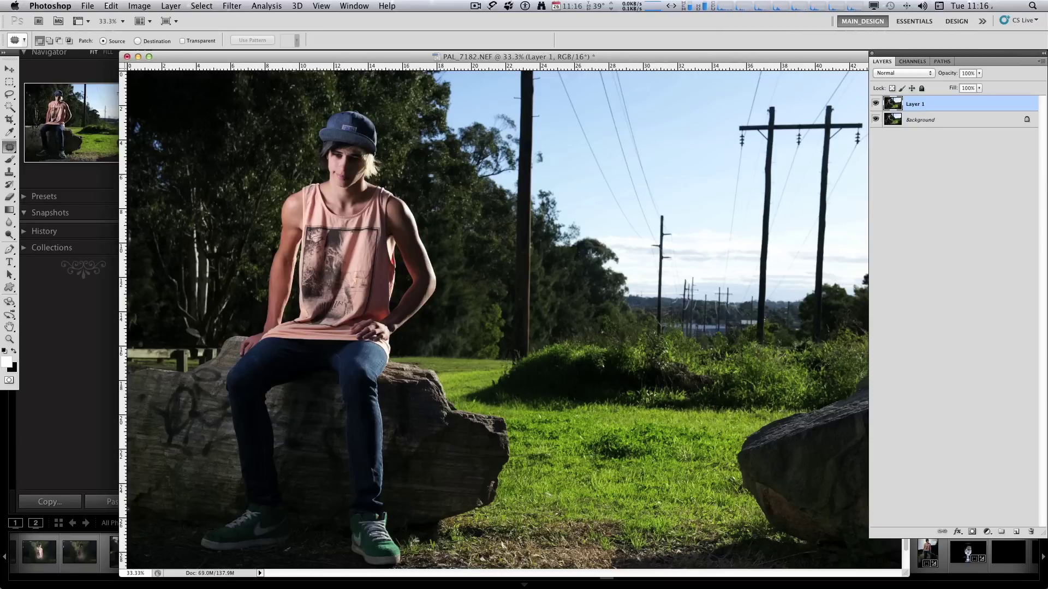
Display the edit history, zoom the photo out to 25%, and fit the document window between the history and layers lists
key("F9")
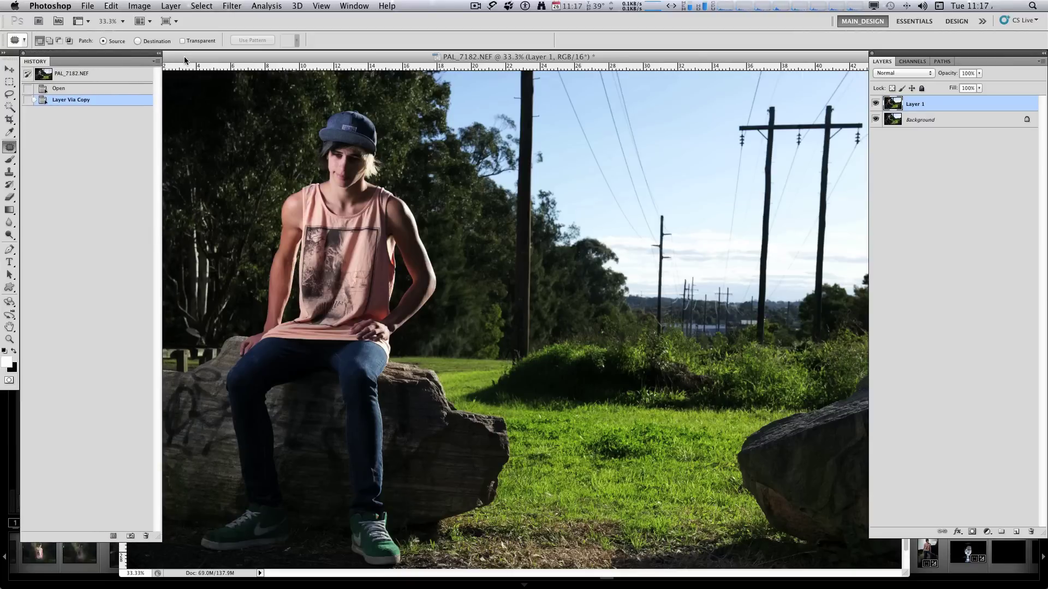
left_click_drag(184, 57, 214, 58)
key("super+0")
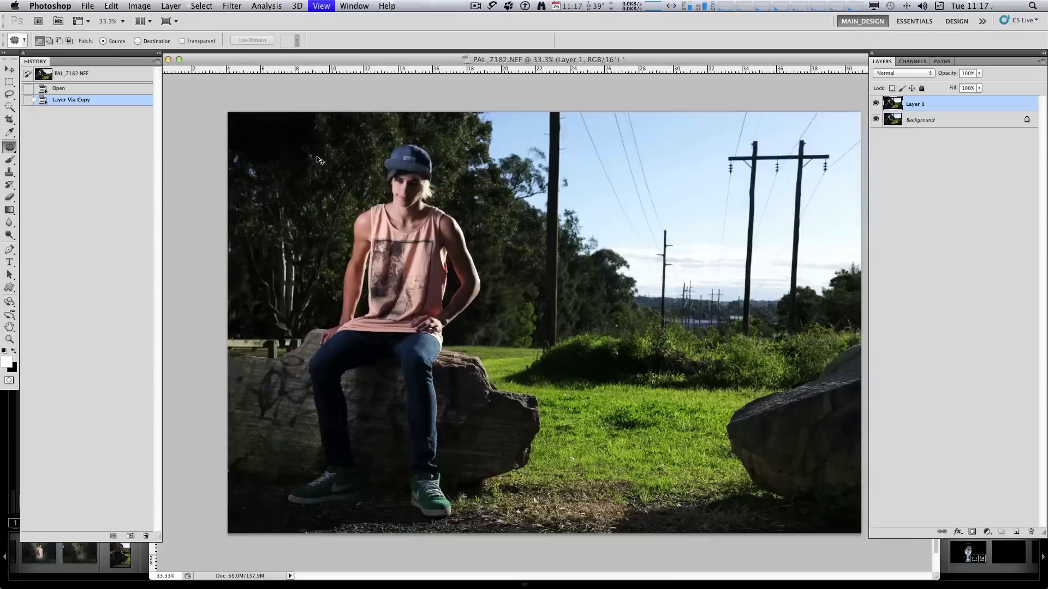
key("super+minus")
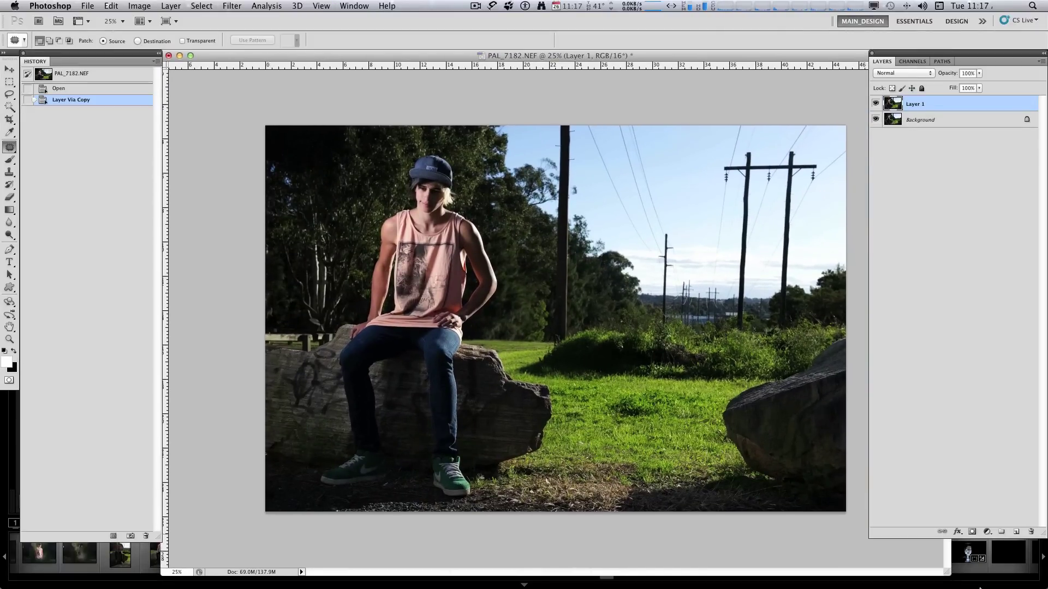
left_click_drag(949, 577, 866, 549)
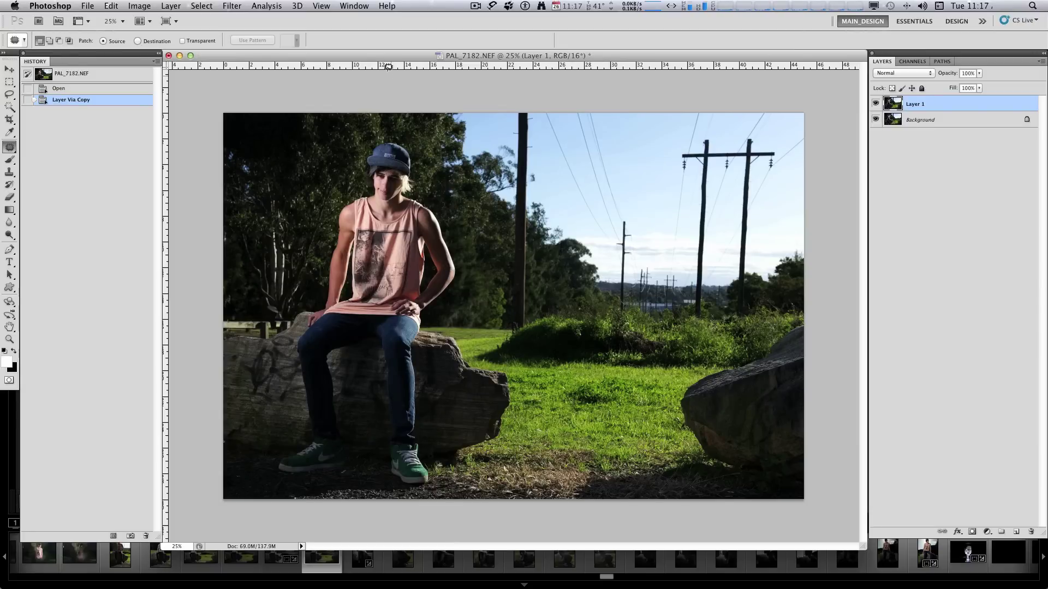
left_click_drag(384, 55, 387, 54)
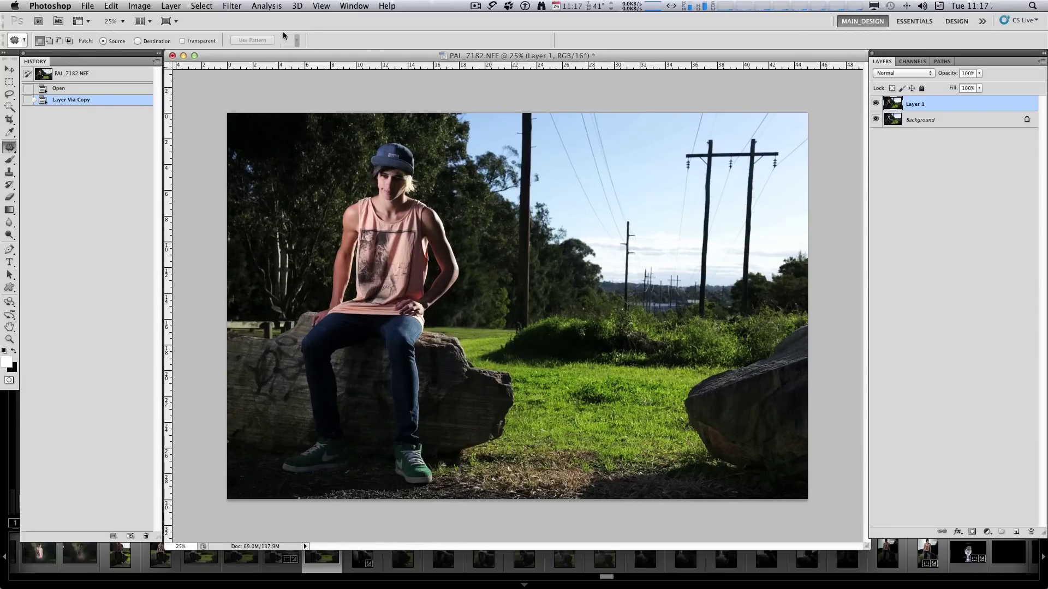
Try an automatic Curves correction on the duplicated layer with the channel kept at RGB
left_click(142, 8)
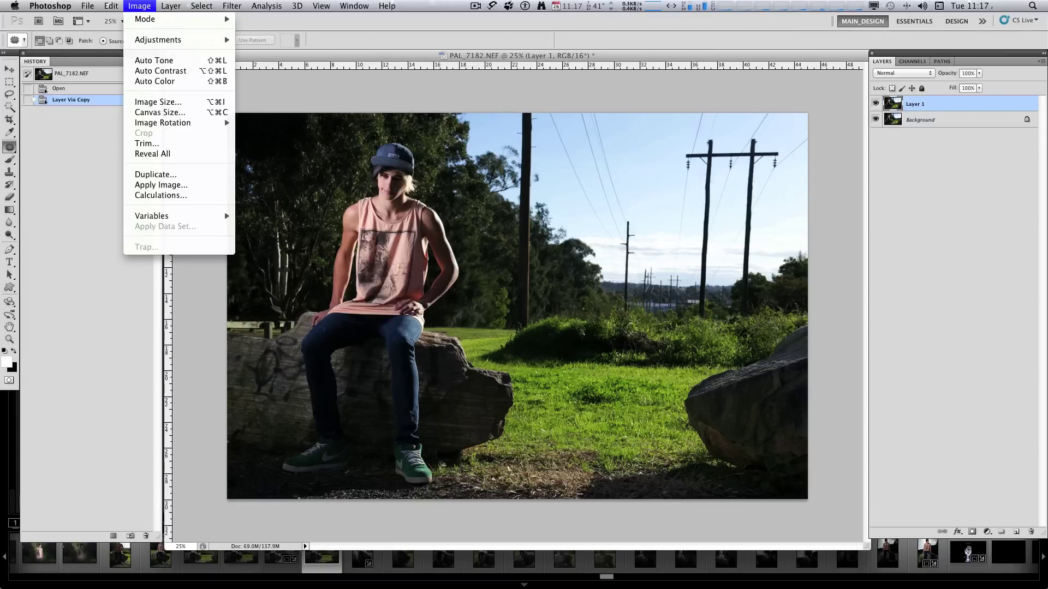
left_click(1021, 167)
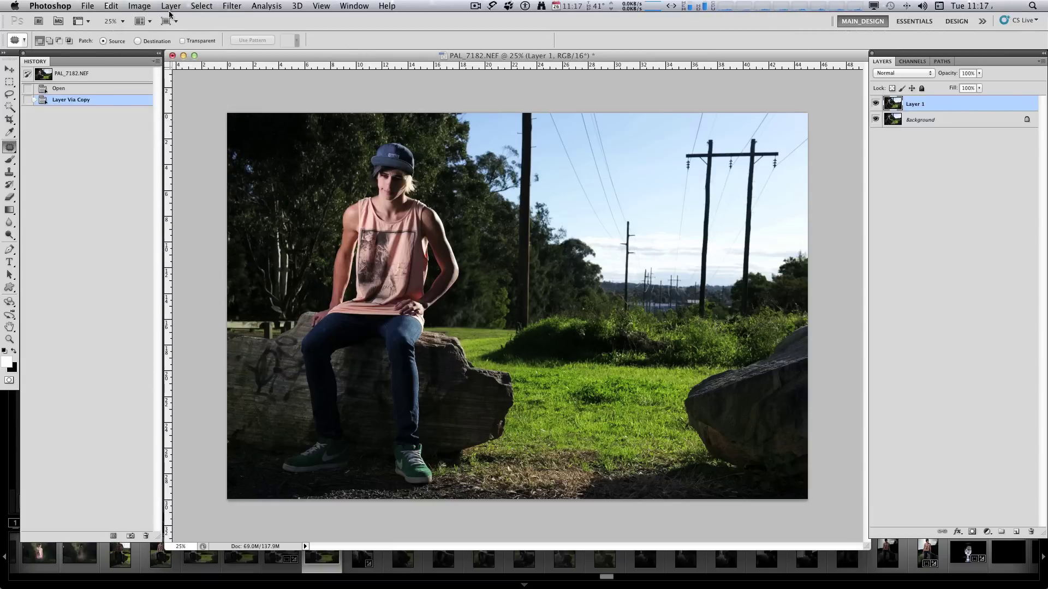
left_click(139, 6)
mouse_move(164, 40)
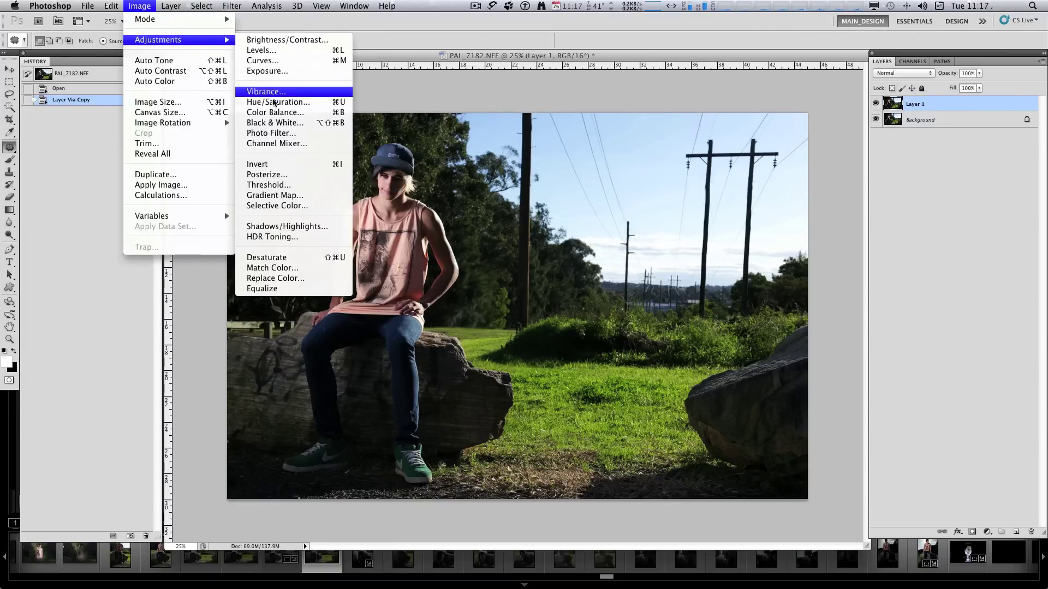
left_click(294, 65)
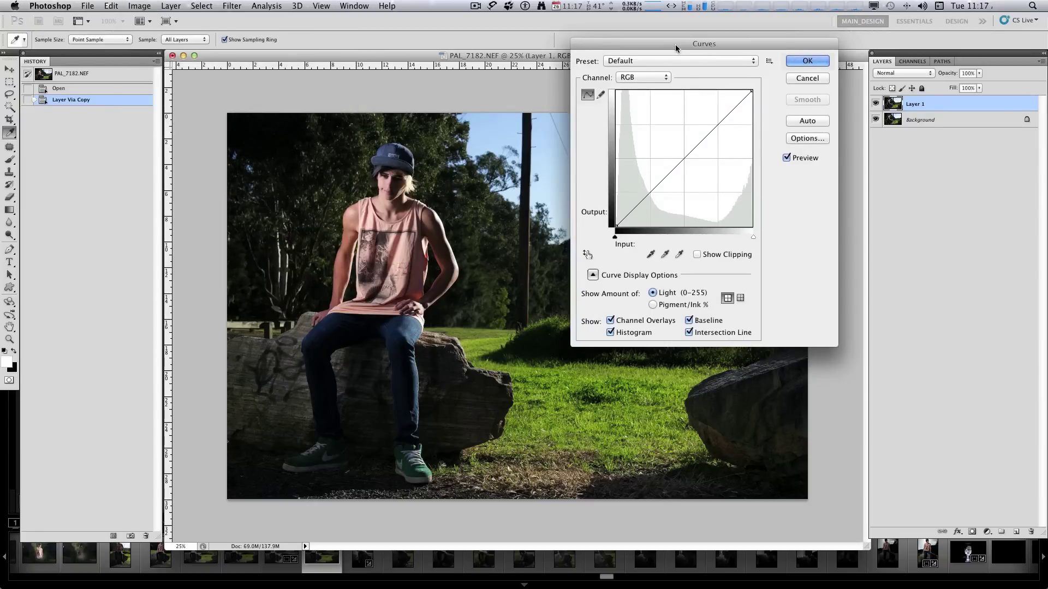
left_click_drag(675, 44, 706, 93)
left_click(679, 126)
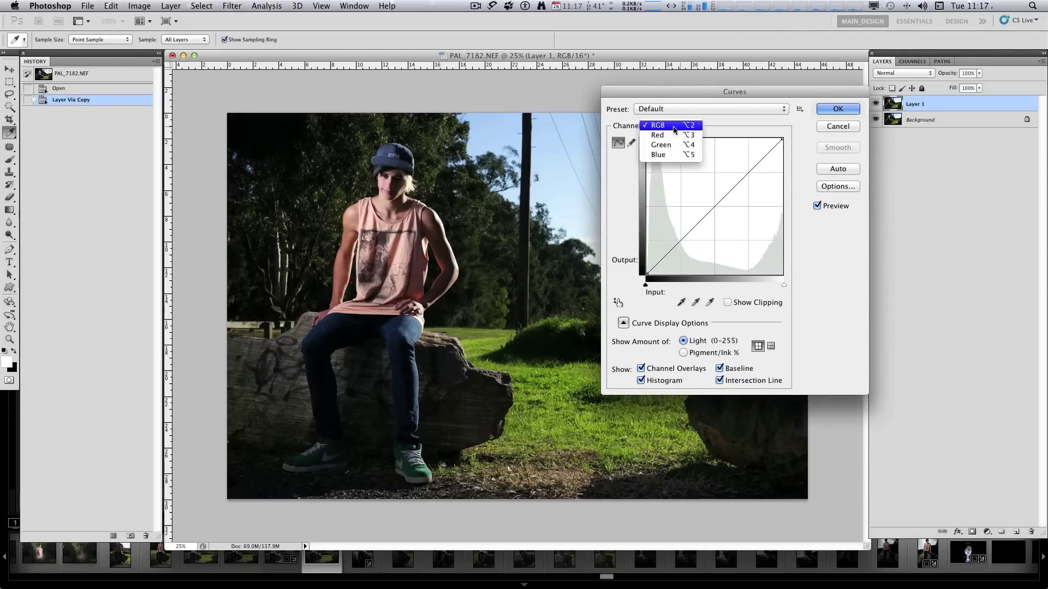
left_click(673, 127)
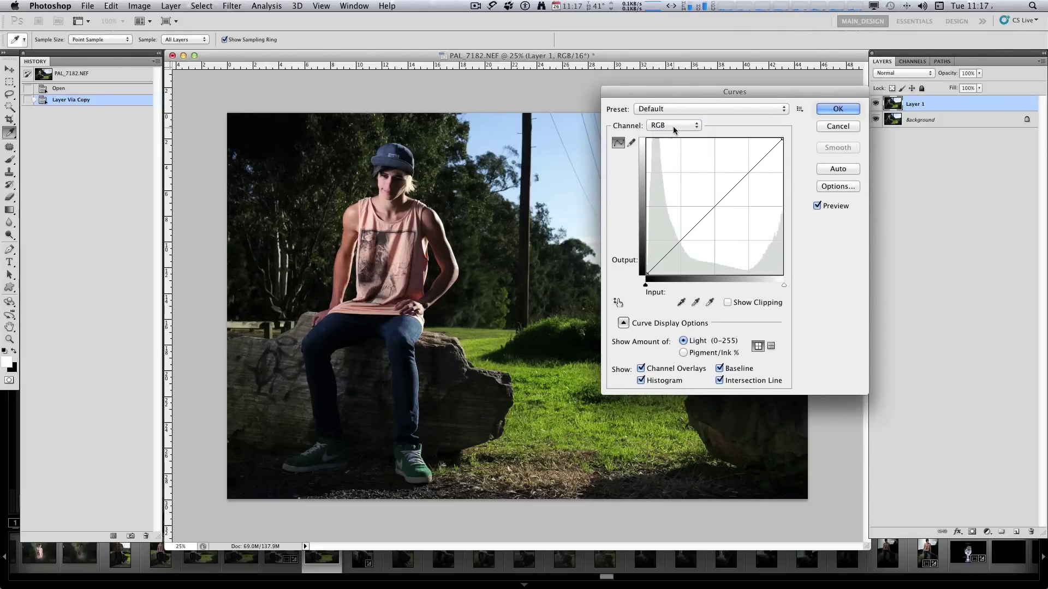
left_click(672, 126)
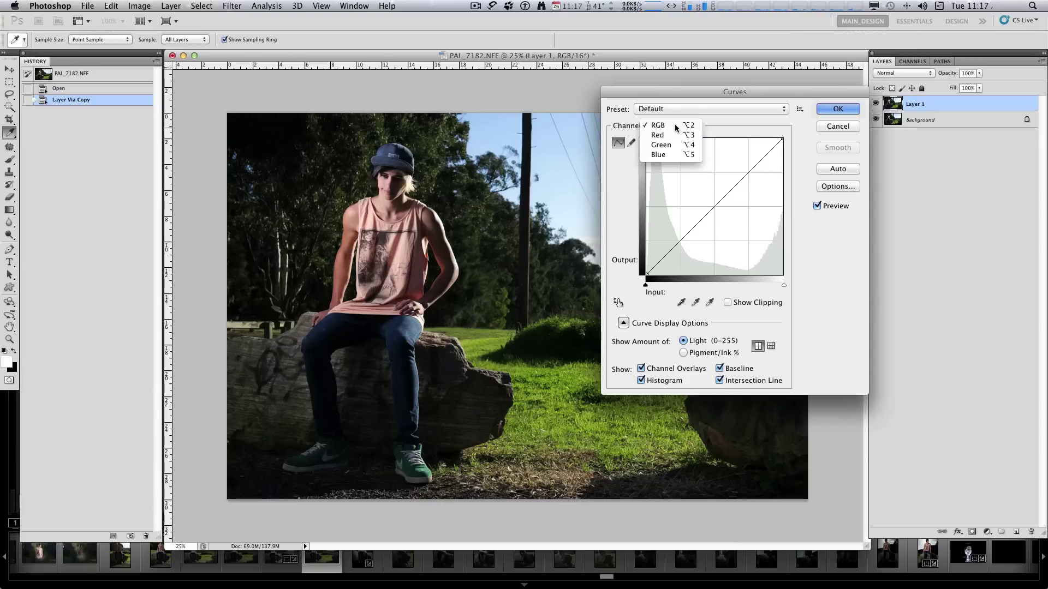
left_click(674, 124)
left_click_drag(742, 92, 742, 90)
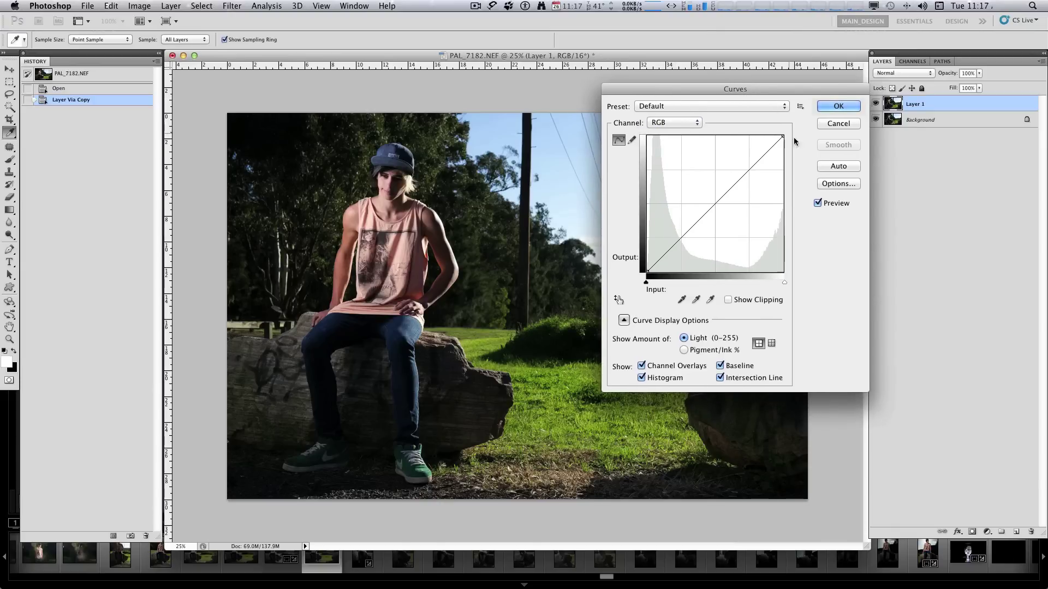
left_click(833, 169)
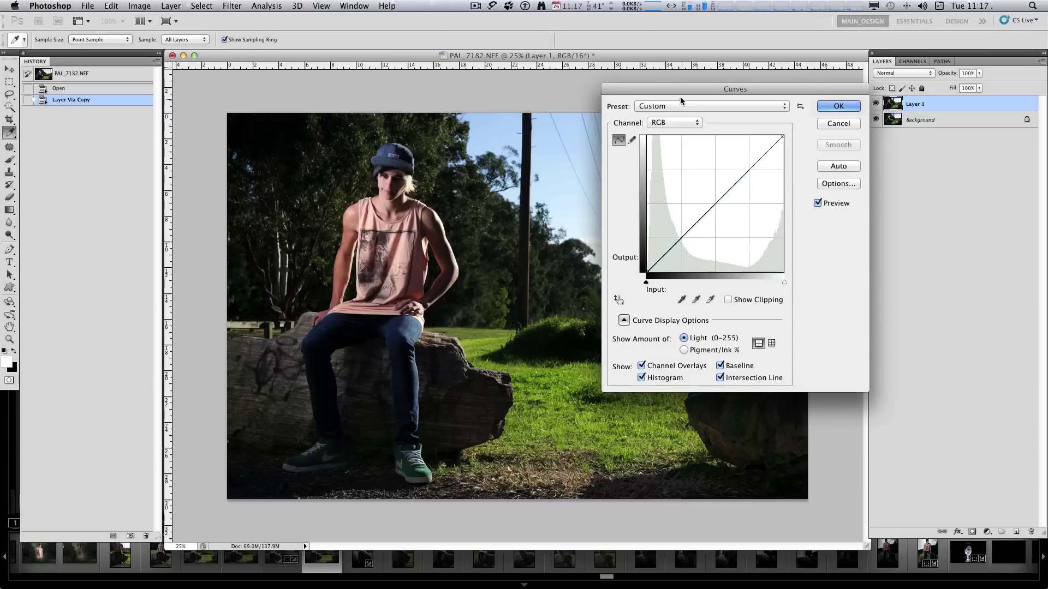
Compare the automatic correction with the unedited photo by toggling the preview, and cancel the Curves adjustment
left_click_drag(678, 88, 802, 99)
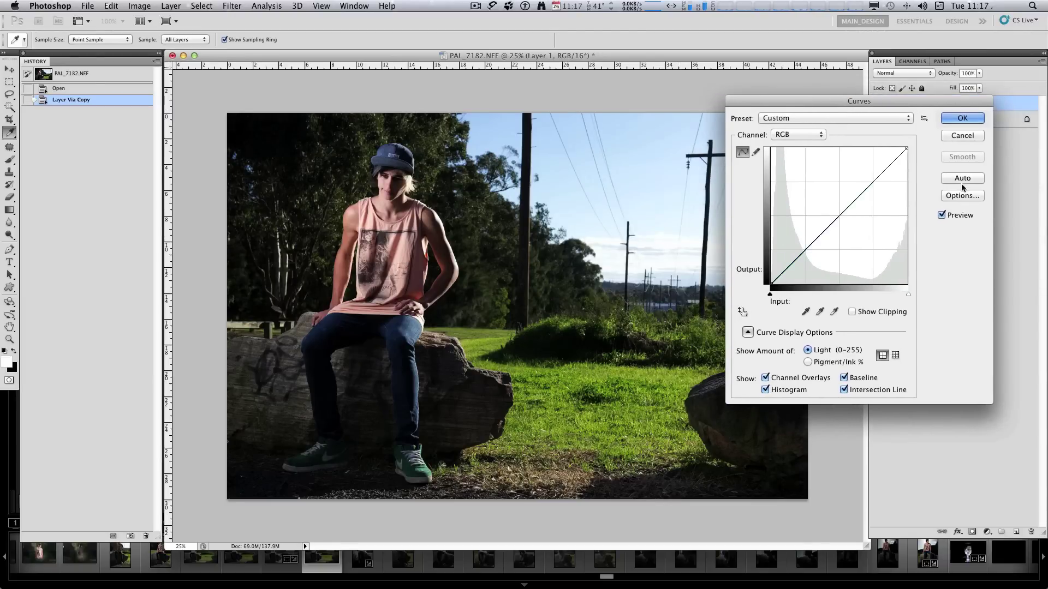
left_click(941, 215)
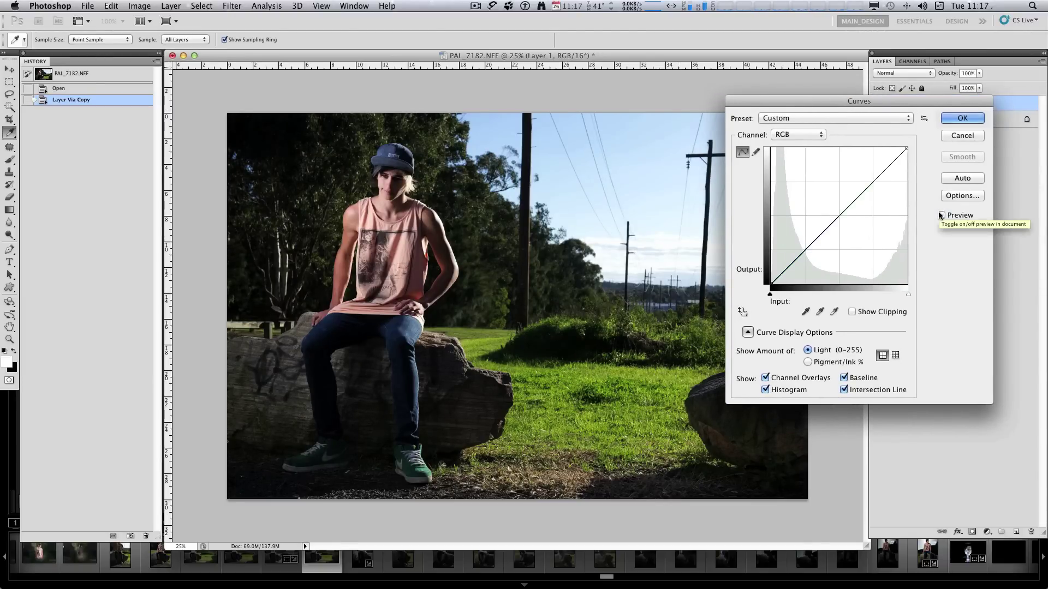
left_click(941, 215)
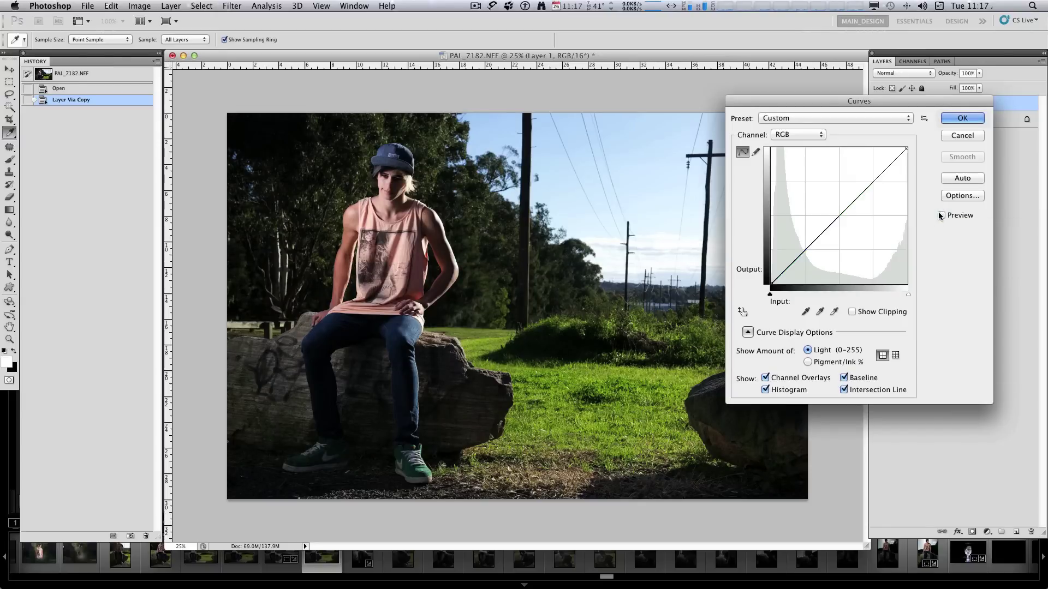
left_click(967, 139)
Start a Curves adjustment on Layer 1, raising the highlights to input 169, output 191 and setting the shadows to input 72, output 78
key("super+m")
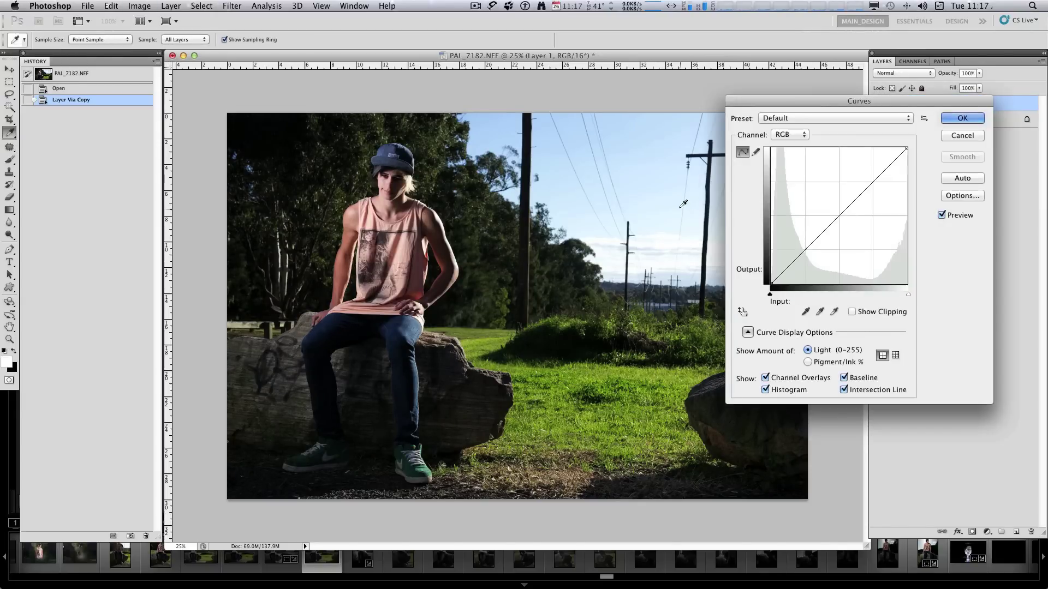
left_click_drag(819, 99, 787, 104)
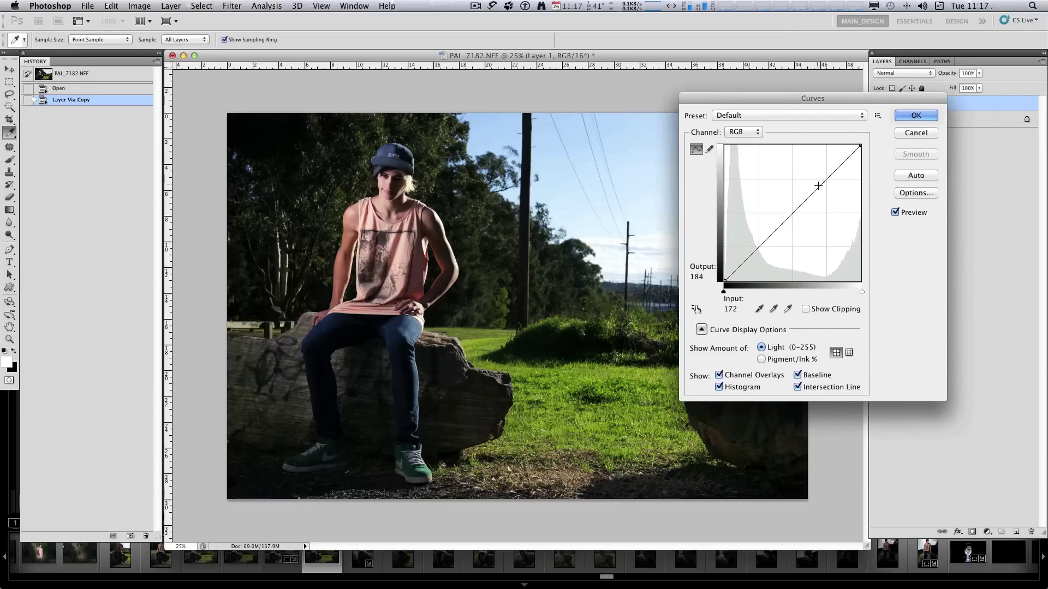
left_click_drag(815, 189, 814, 179)
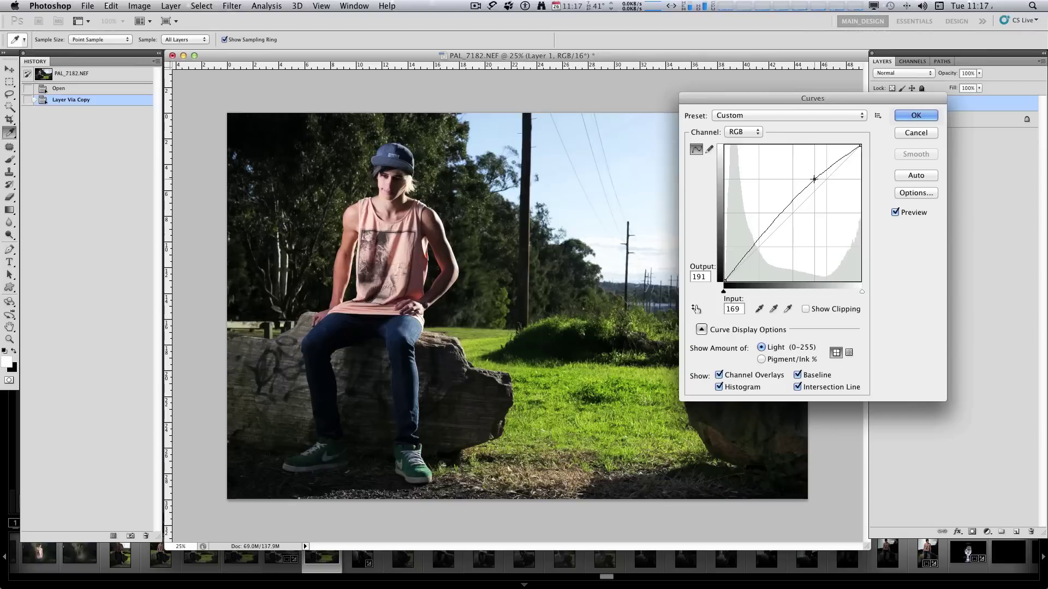
left_click(764, 232)
left_click_drag(764, 232, 762, 239)
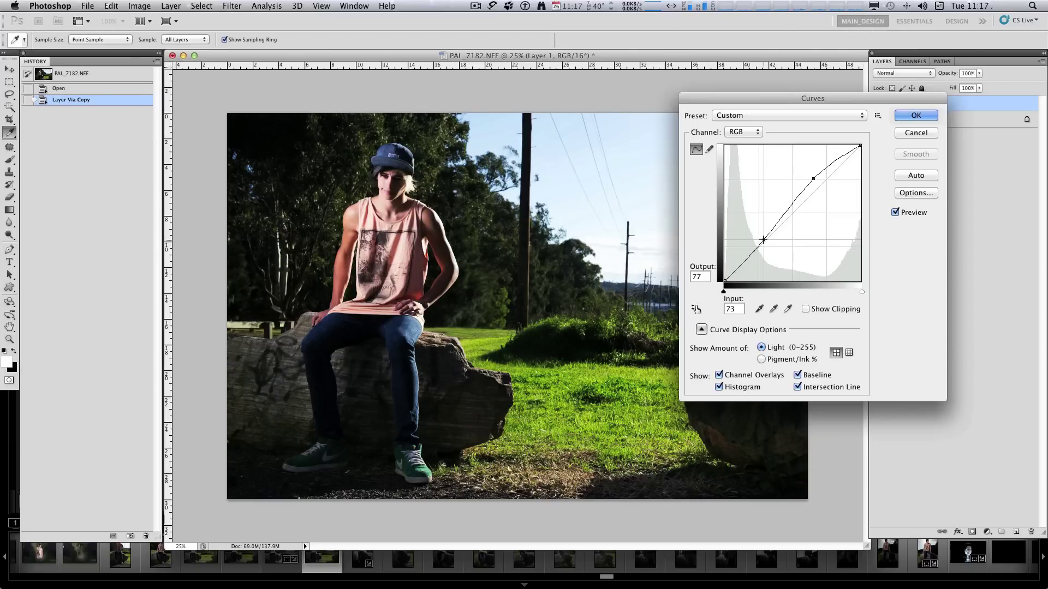
left_click_drag(763, 240, 762, 239)
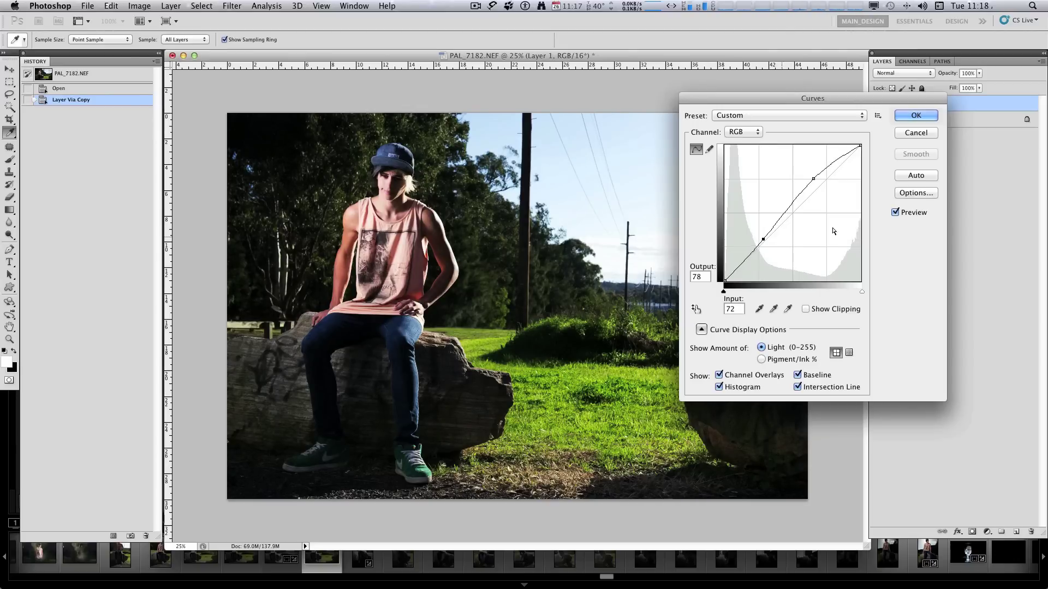
Lower the shadow curve point to input 77, output 71, and compare the result with the unedited photo
left_click(895, 212)
left_click(895, 213)
left_click_drag(763, 240, 766, 243)
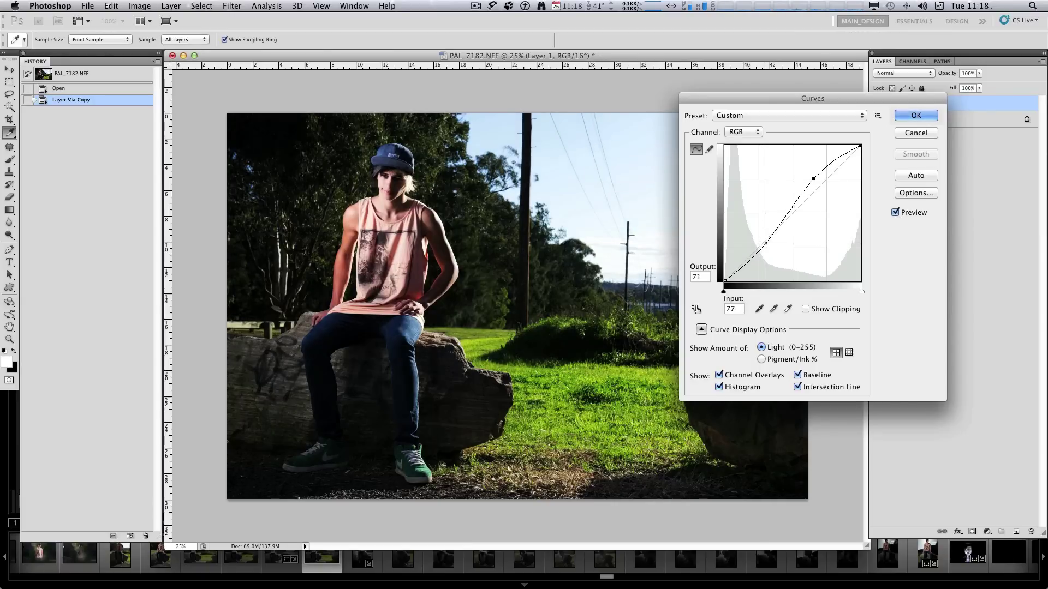
left_click(895, 212)
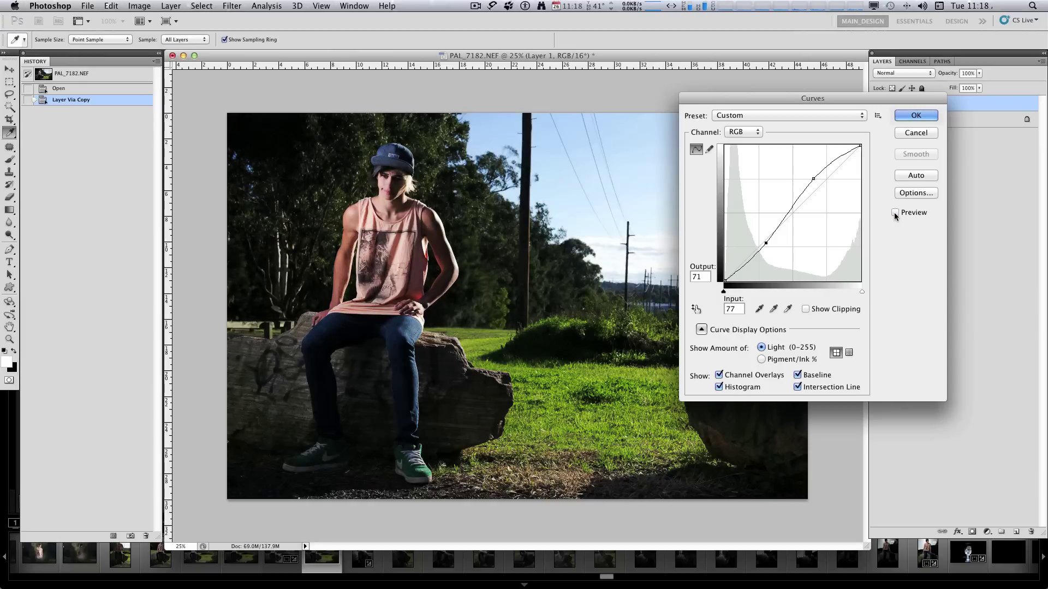
left_click(895, 212)
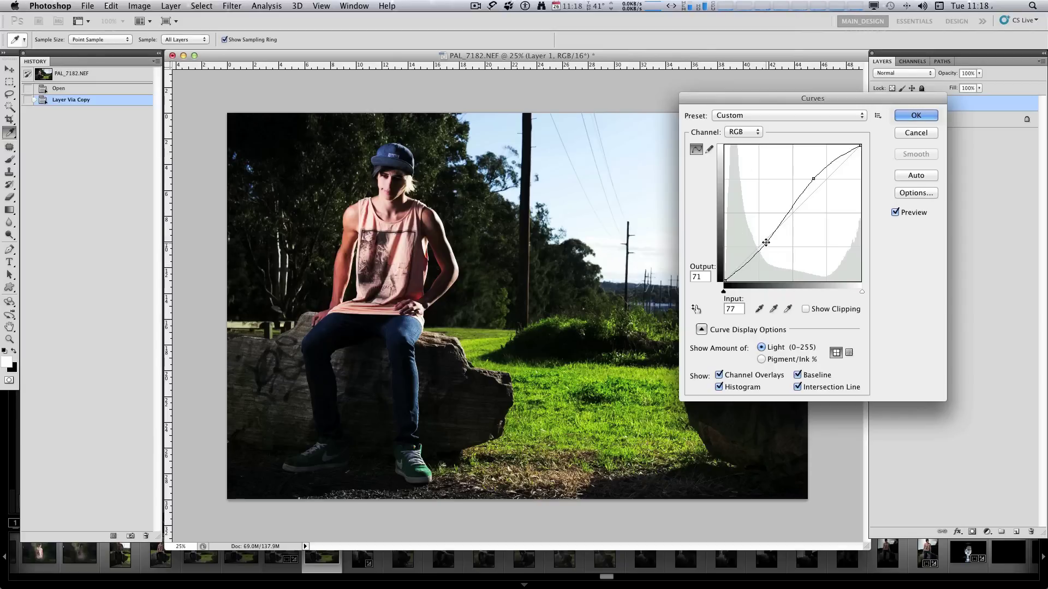
Try an extreme contrast curve with the shadow point at input 108, output 28 and the highlight point at input 116, output 217
left_click_drag(766, 242, 782, 266)
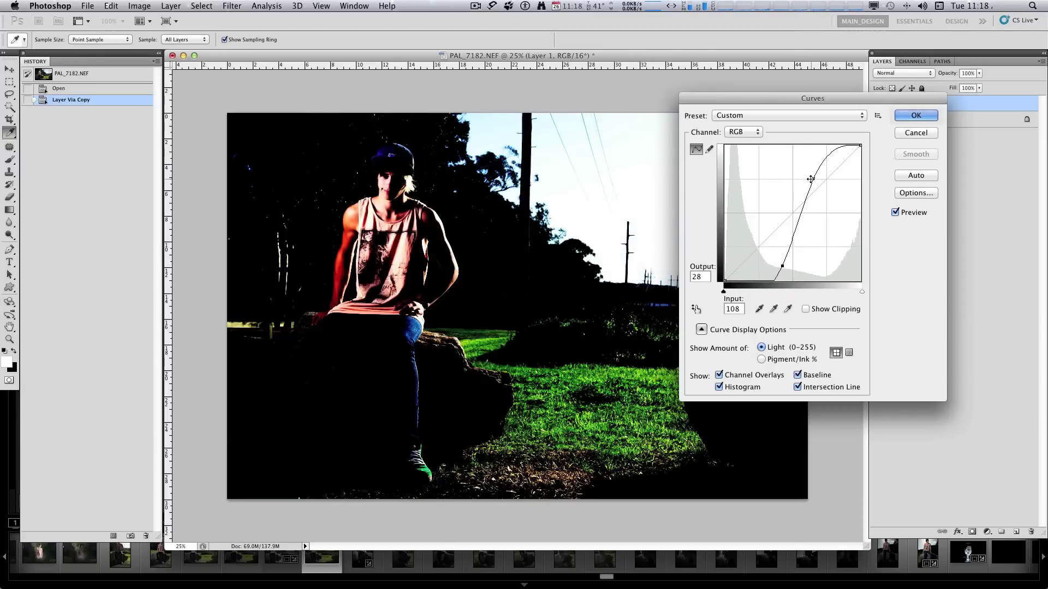
left_click_drag(811, 179, 786, 166)
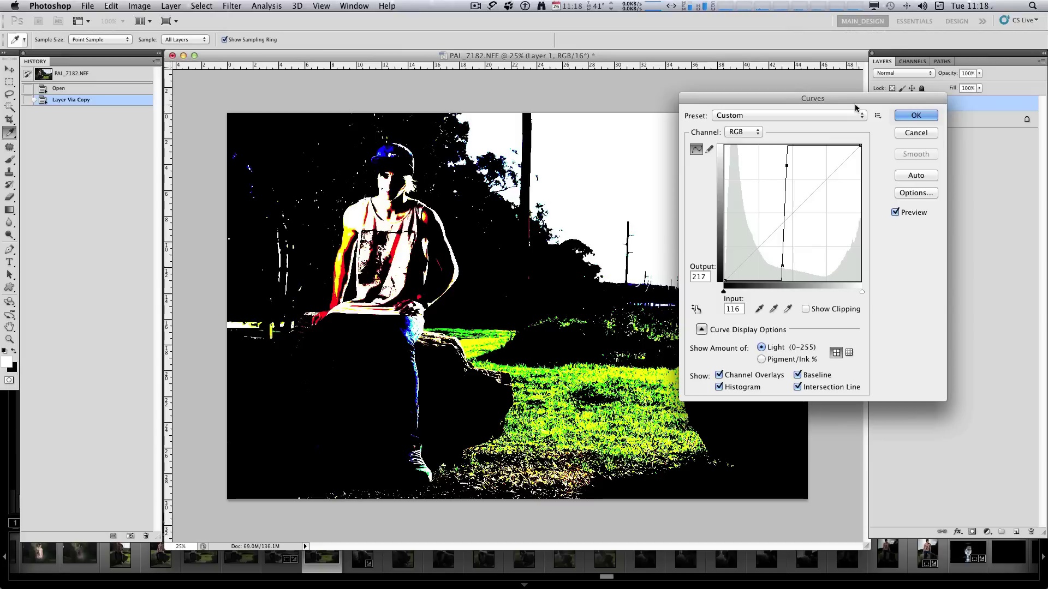
left_click_drag(853, 97, 899, 96)
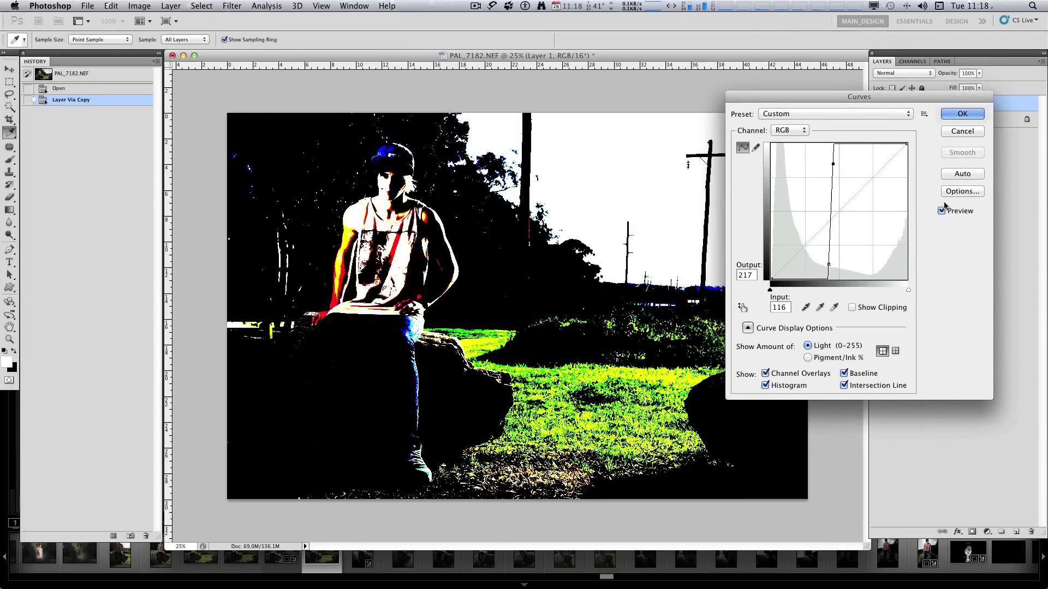
Undo the last move of the highlight curve point
key("super+z")
key("super+z")
key("super+z")
key("super+z")
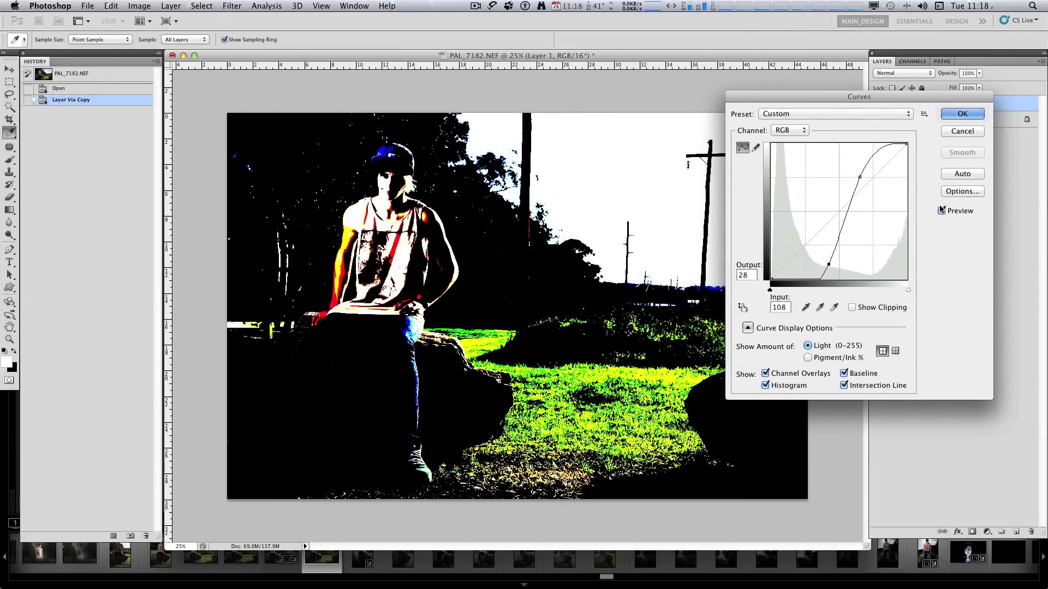
key("super+z")
key("super+z")
key("super+z")
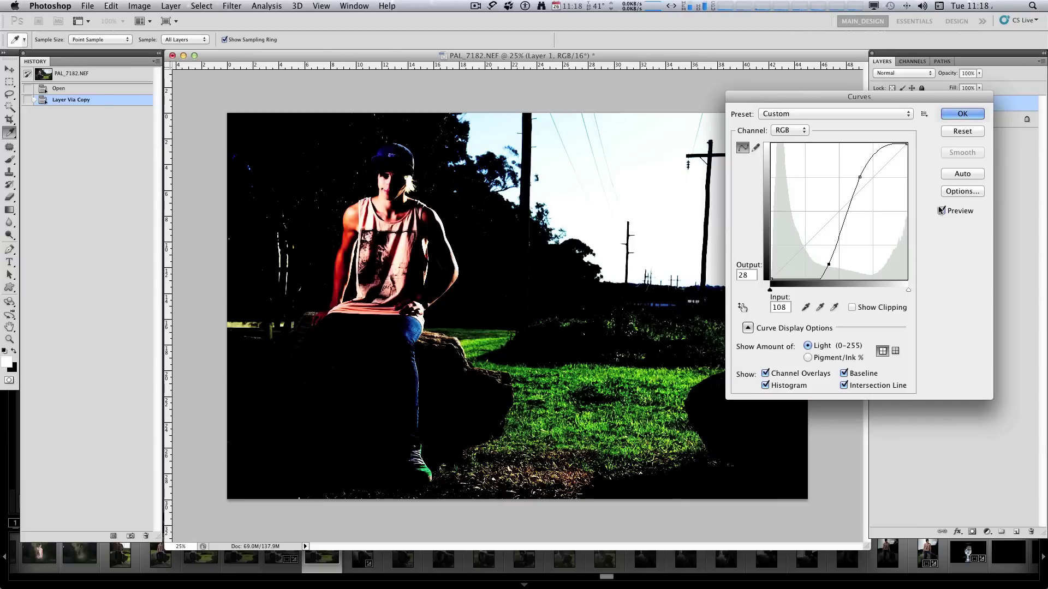
Apply the automatic Curves correction, then form an S-curve with a lowered shadow point and a highlight point at input 171, output 190
left_click(940, 210)
left_click(961, 173)
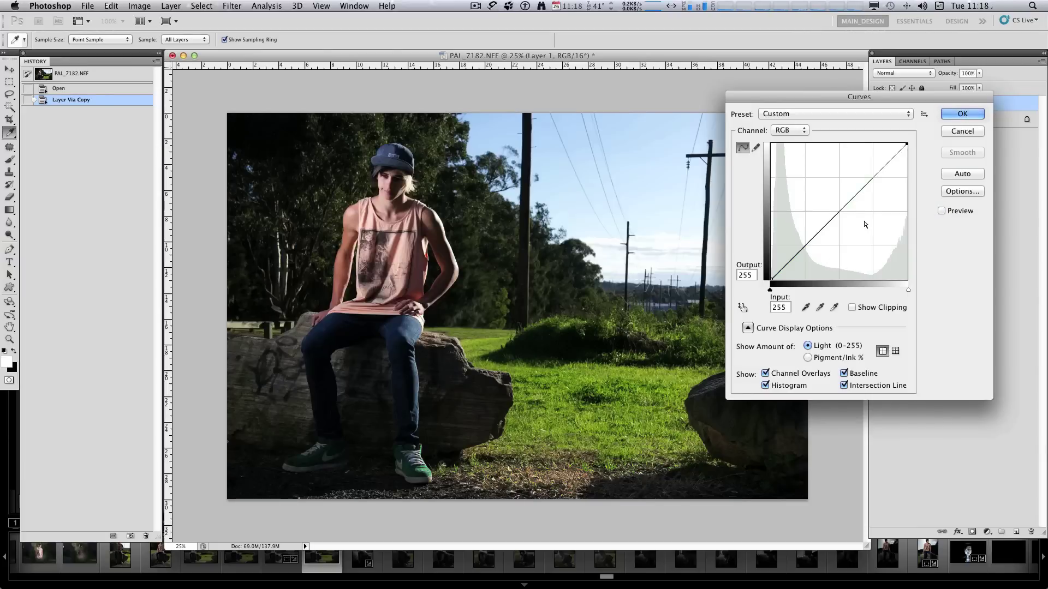
left_click_drag(821, 231, 824, 243)
left_click_drag(873, 188, 861, 177)
left_click(941, 211)
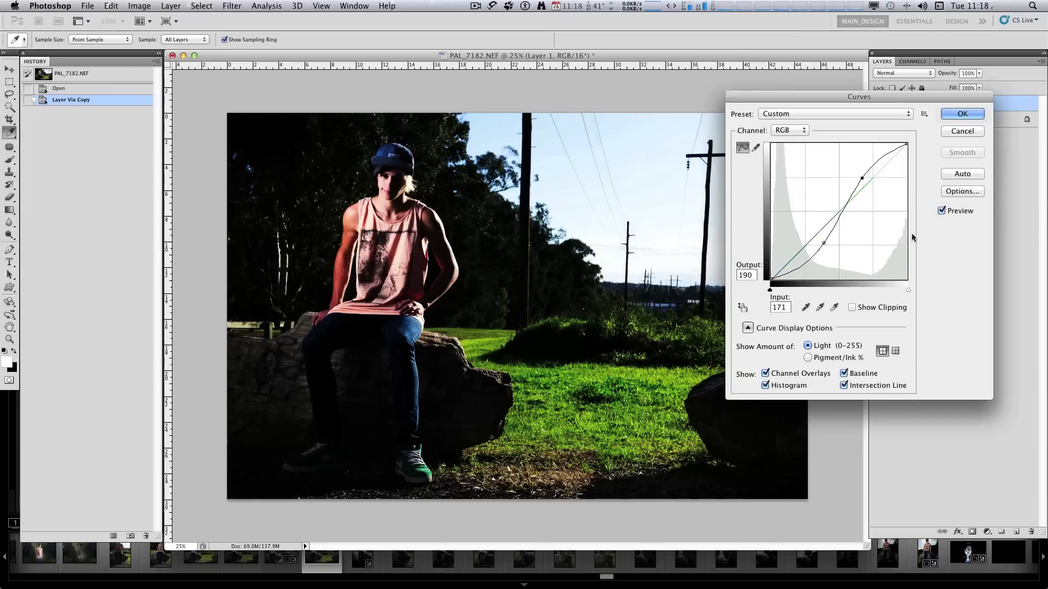
Refine the S-curve by raising the highlight point and setting the shadow point to input 78, output 76
left_click_drag(827, 241, 815, 251)
left_click_drag(861, 179, 874, 175)
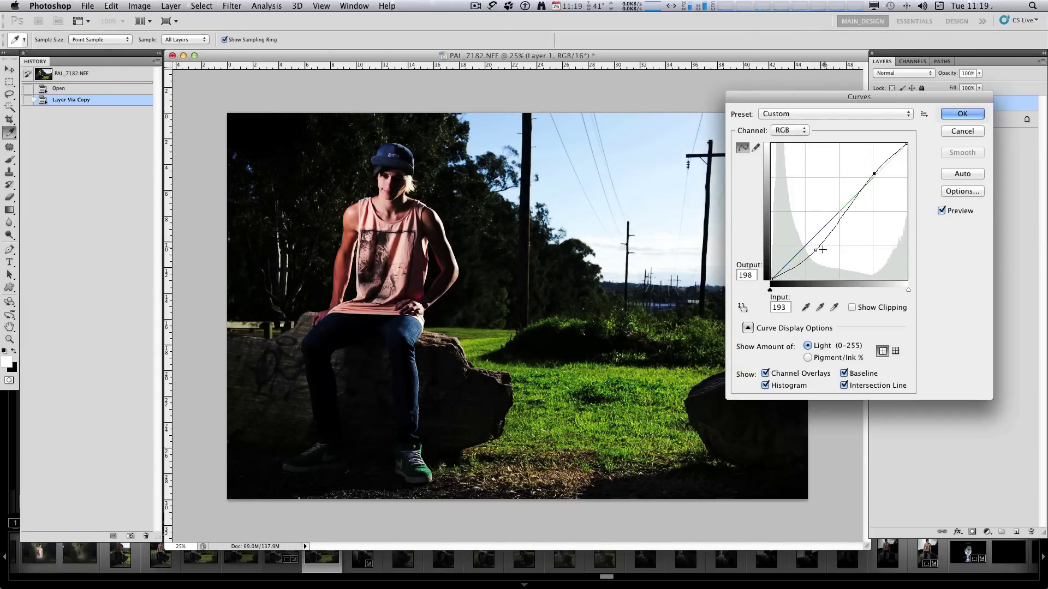
left_click_drag(816, 250, 811, 261)
left_click_drag(873, 174, 869, 164)
left_click_drag(811, 262, 812, 238)
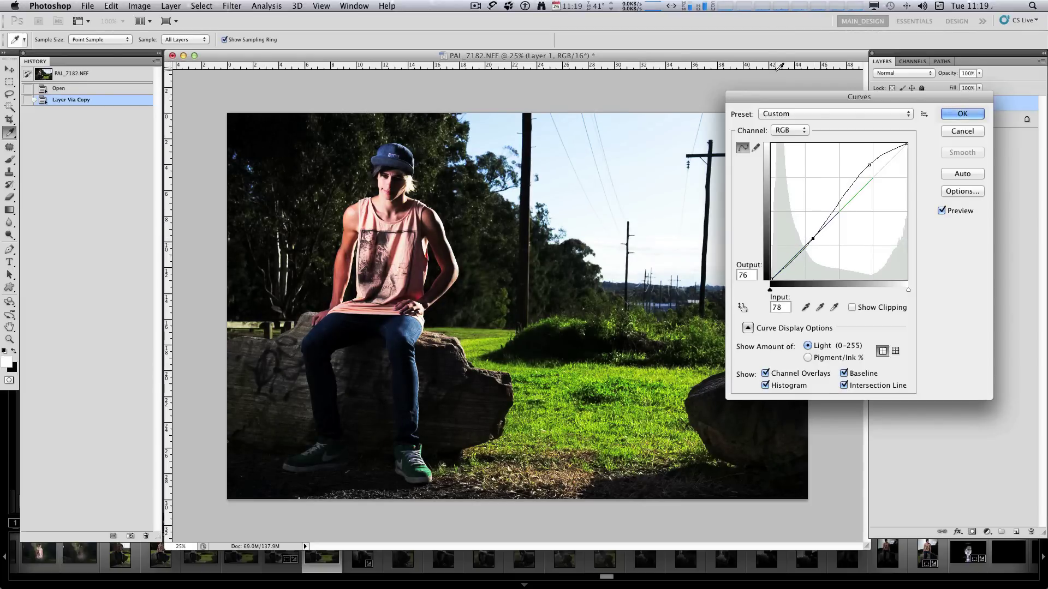
Apply the Curves adjustment to Layer 1 and duplicate the corrected layer
left_click_drag(803, 96, 723, 97)
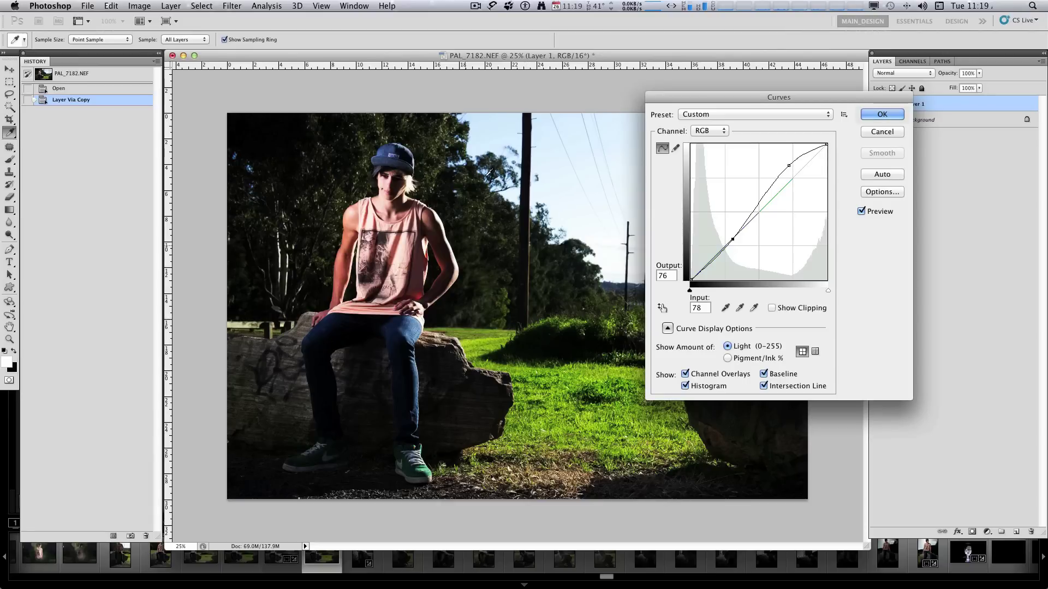
left_click(873, 115)
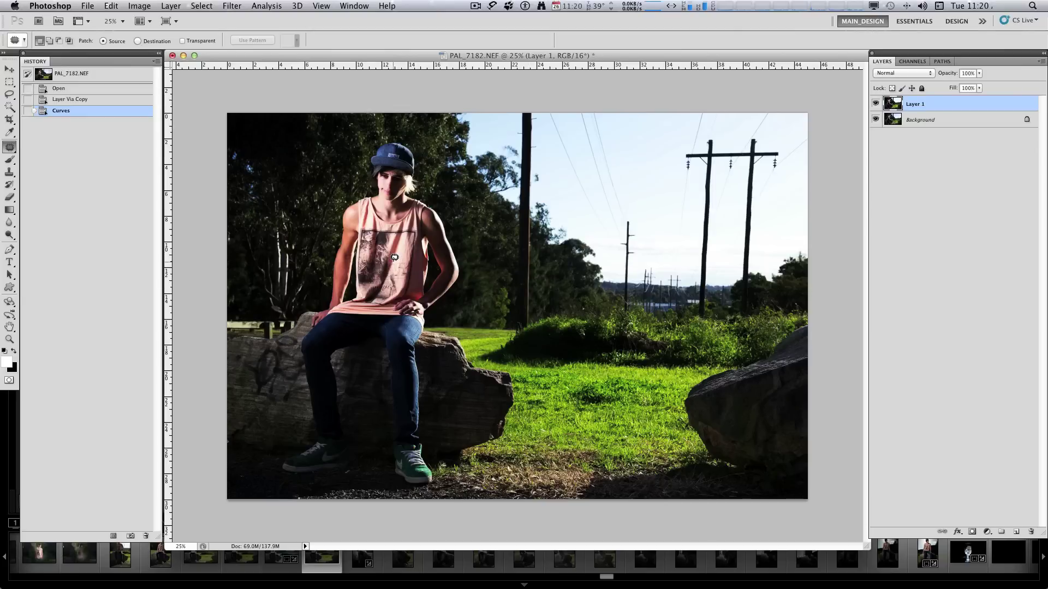
key("ctrl+j")
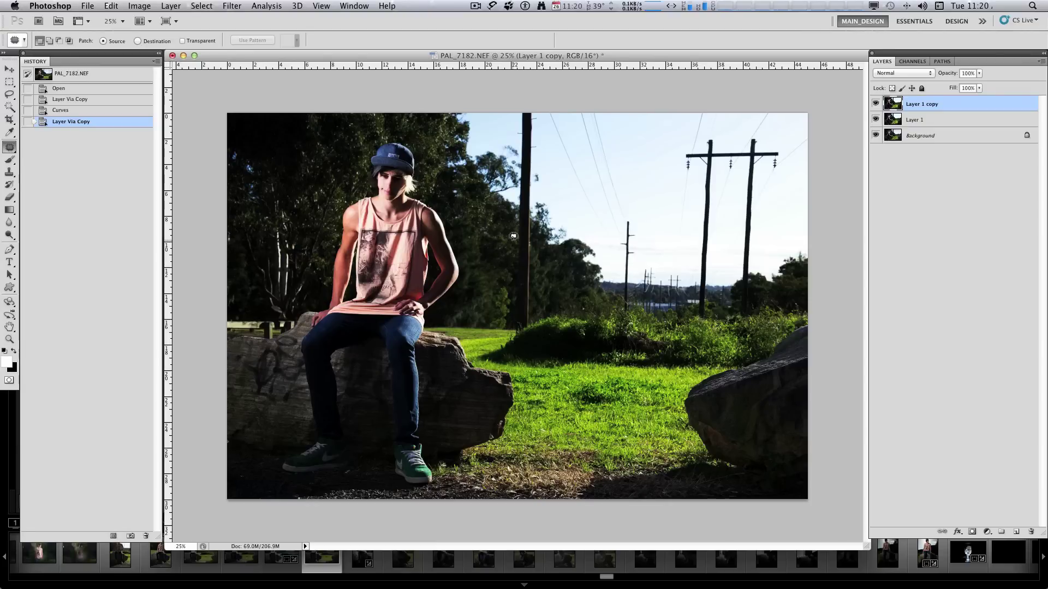
left_click(971, 533)
left_click(893, 103)
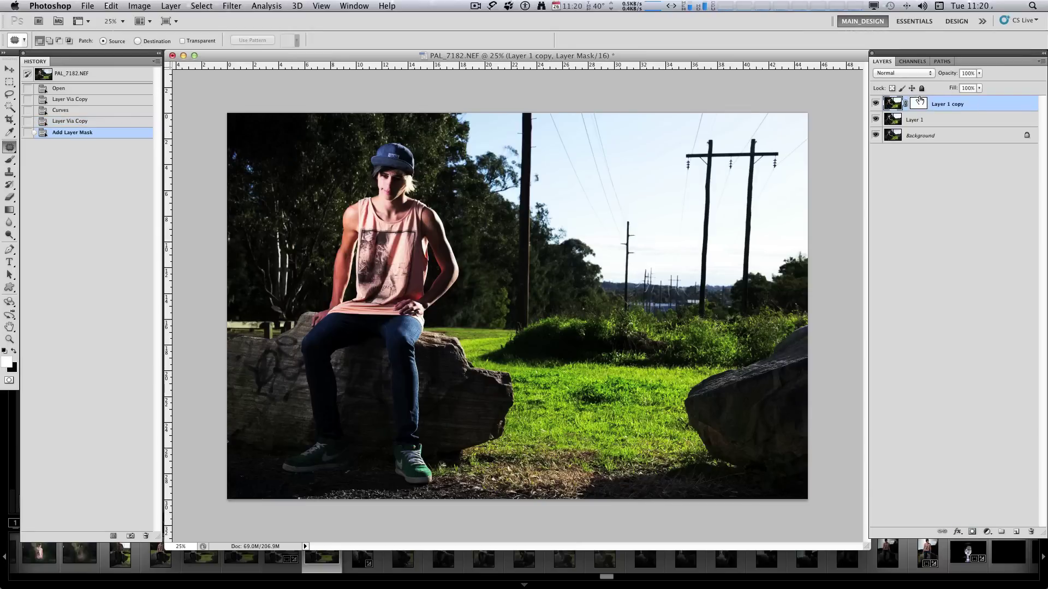
key("super+z")
left_click(911, 251)
left_click(898, 105)
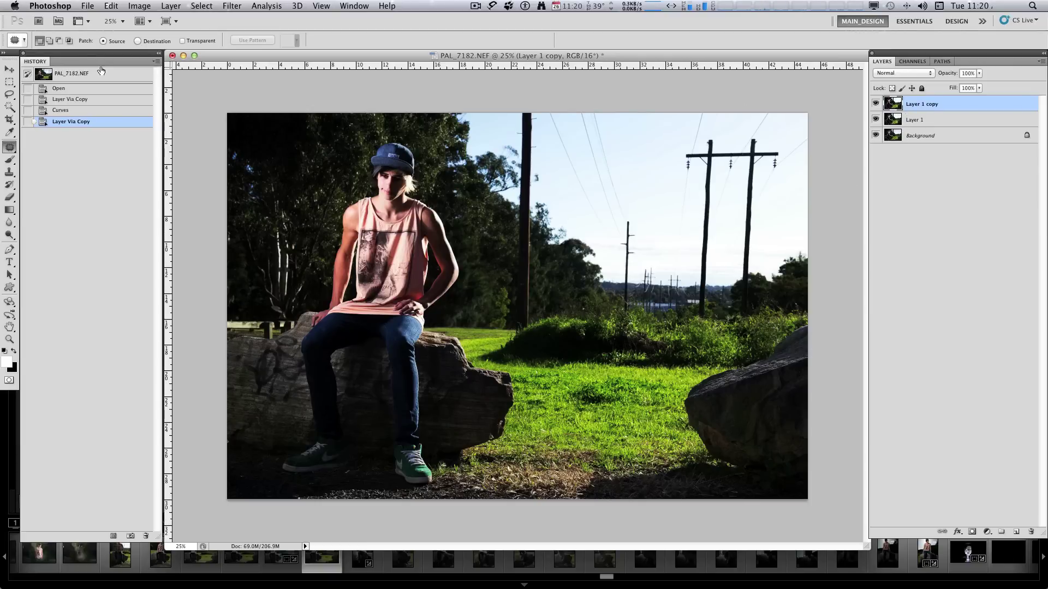
Convert Layer 1 copy to grayscale with a Black & White adjustment, slightly lowering the Greens from the Default preset
left_click(139, 5)
mouse_move(164, 39)
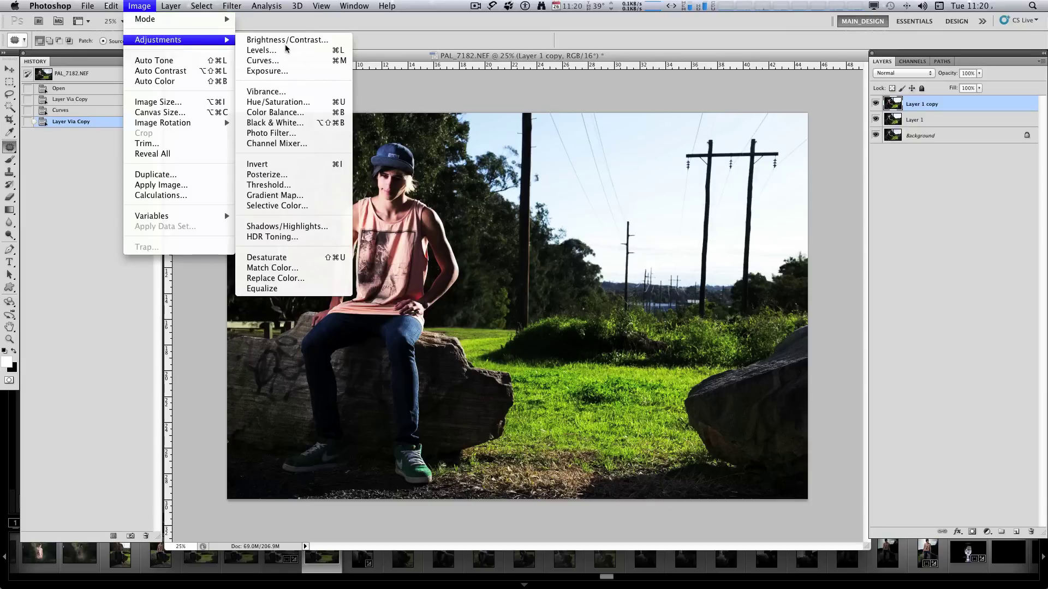
left_click(310, 122)
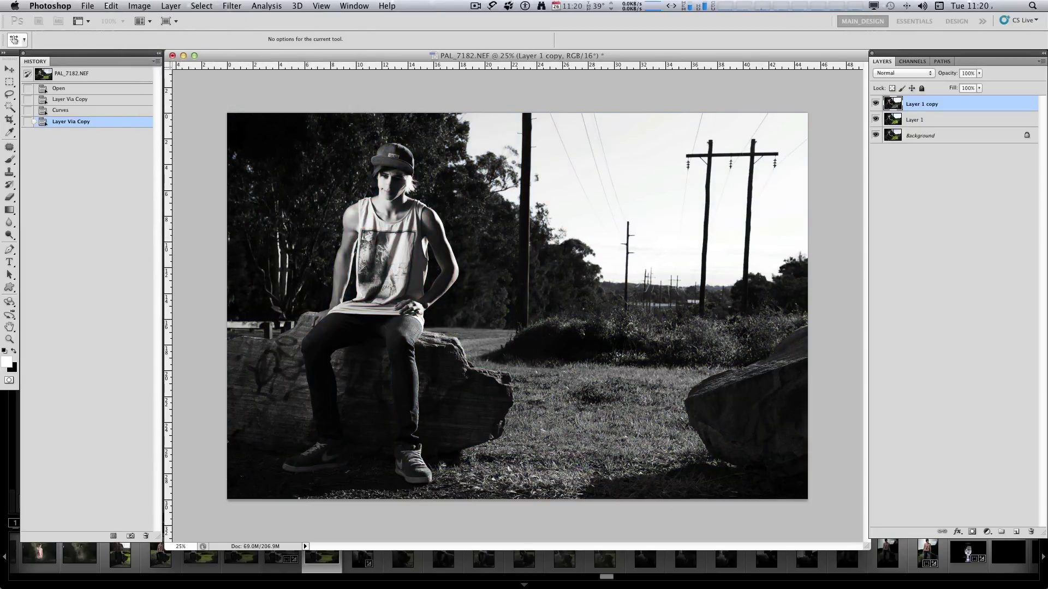
left_click_drag(491, 87, 743, 179)
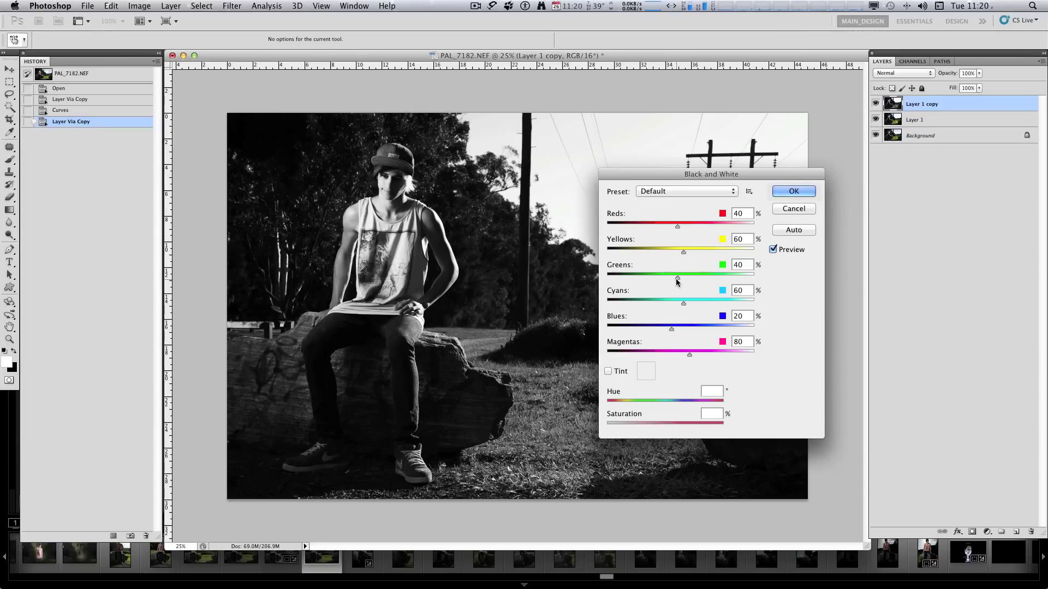
mouse_move(678, 279)
left_mouse_down()
mouse_move(649, 280)
mouse_move(673, 278)
left_mouse_up()
left_click(787, 192)
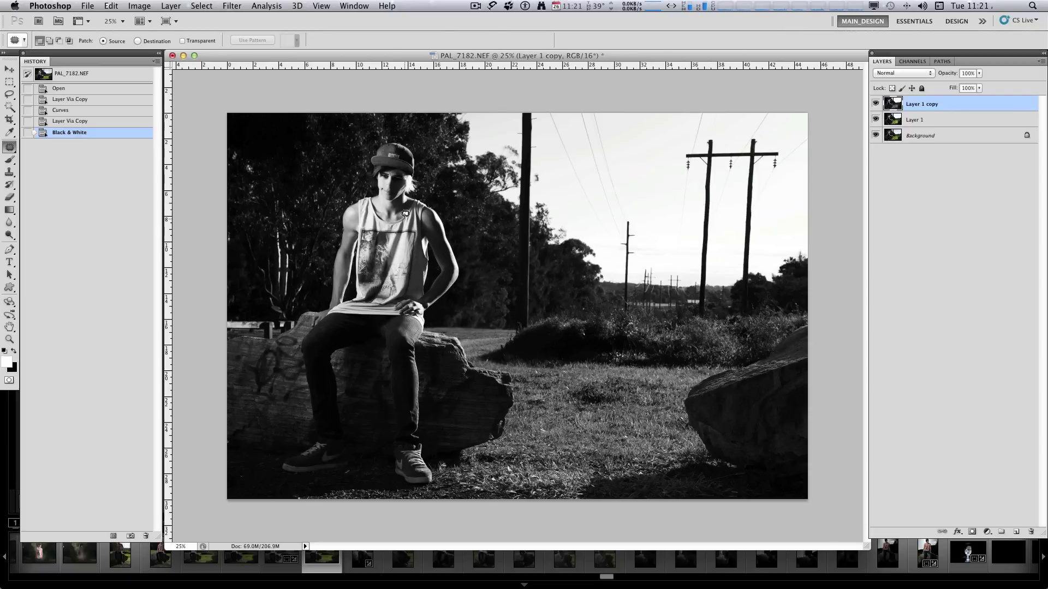
Set up a soft Eraser with 0% hardness and erase the grayscale layer over the shirt print, neck and face, reducing the brush to 200 px
key("e")
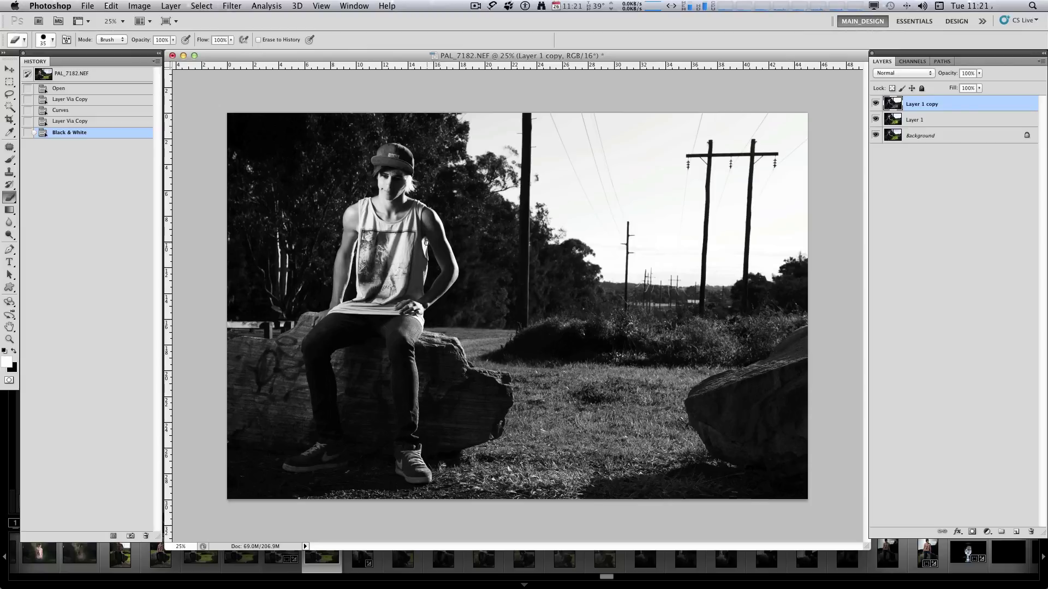
right_click(408, 246)
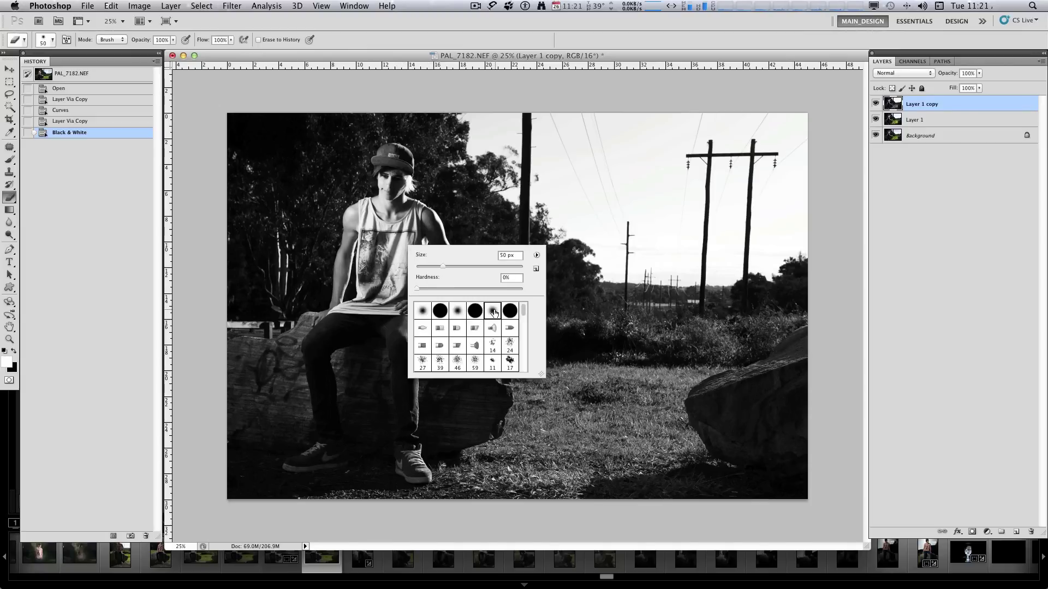
key("bracketright")
left_click(391, 237)
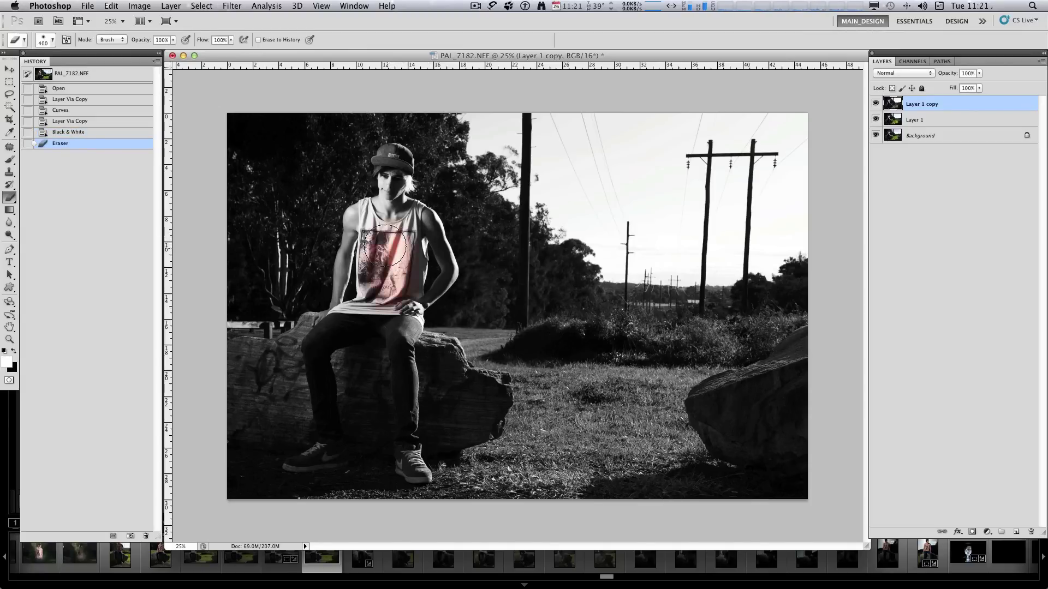
key("bracketleft")
left_click(386, 247)
key("bracketleft")
left_click(389, 201)
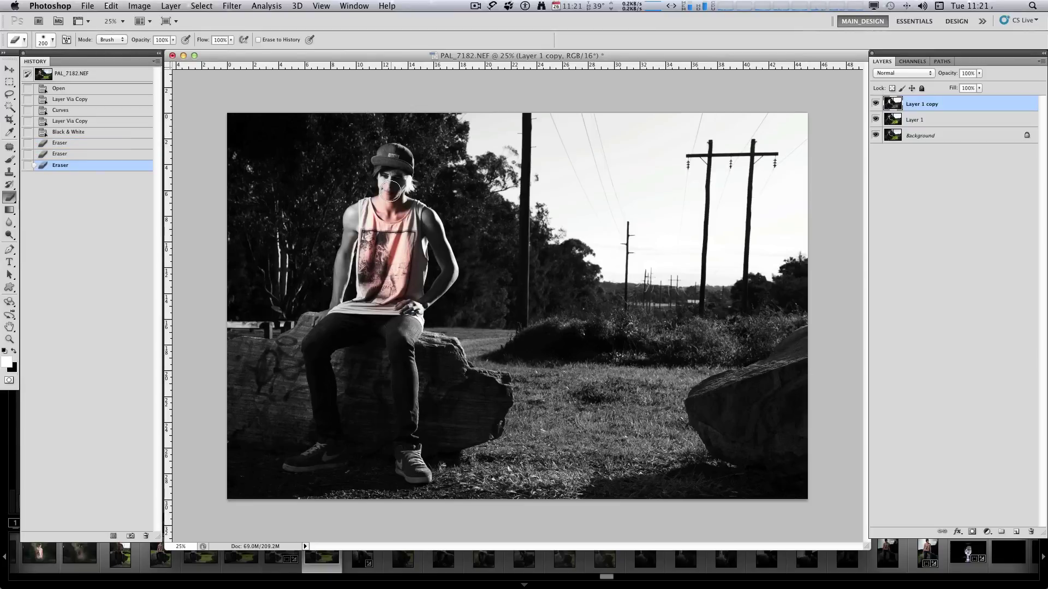
left_click(389, 181)
Erase the grayscale layer over the shirt's side and hem at 100% zoom
key("super+plus")
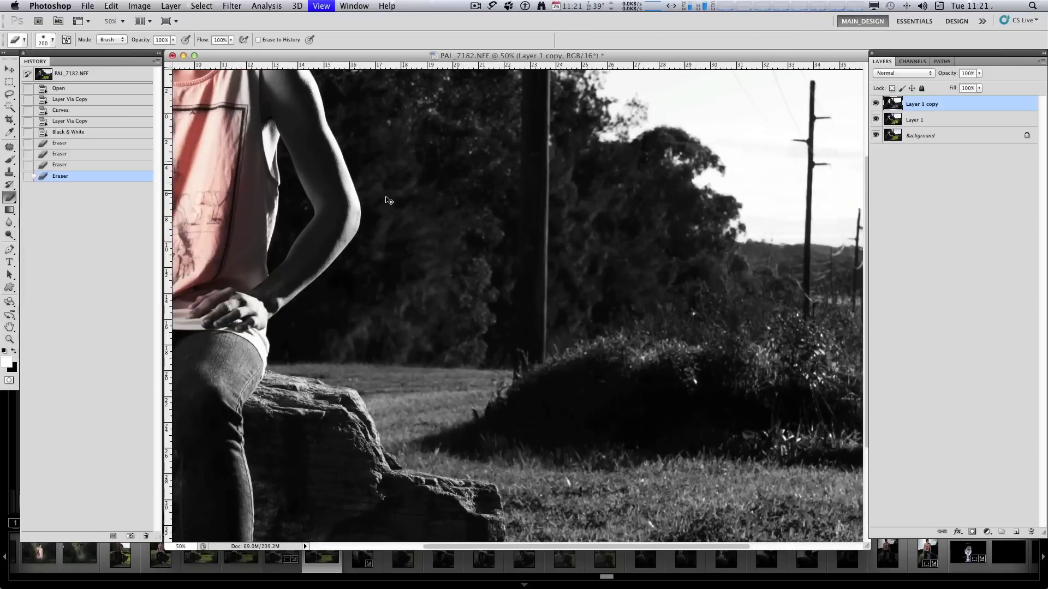
key("super+plus")
left_click_drag(444, 211, 586, 268)
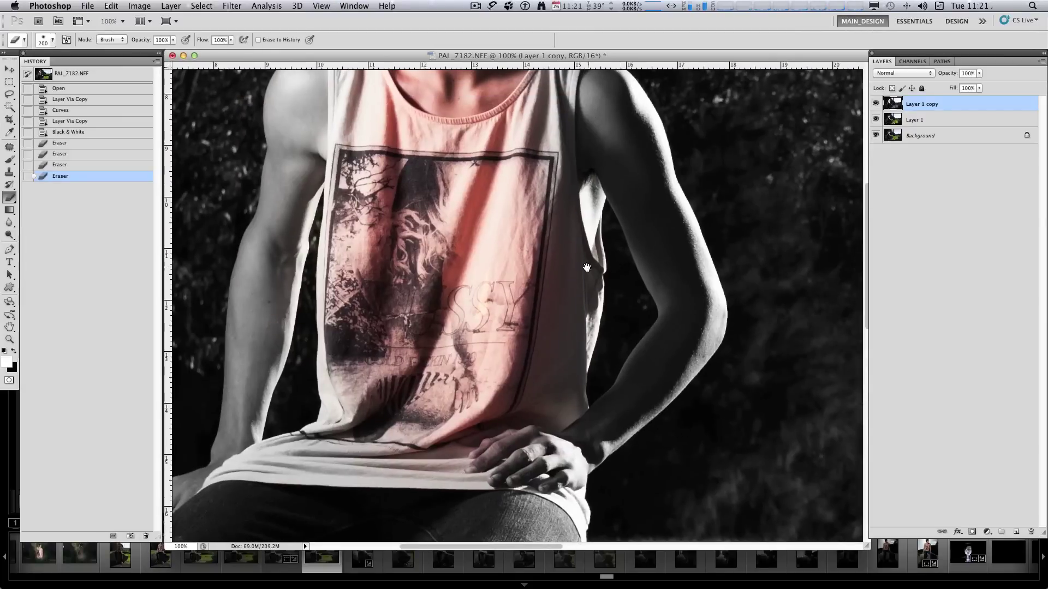
mouse_move(538, 327)
left_mouse_down()
mouse_move(561, 304)
mouse_move(503, 433)
mouse_move(529, 420)
left_mouse_up()
mouse_move(454, 440)
left_mouse_down()
mouse_move(503, 282)
mouse_move(509, 370)
mouse_move(421, 342)
mouse_move(367, 339)
mouse_move(271, 369)
mouse_move(484, 382)
mouse_move(526, 397)
mouse_move(573, 351)
mouse_move(578, 377)
left_mouse_up()
scroll(545, 286, "down", 5)
Reduce the Eraser to 100 px and erase the grayscale layer over the jeans around the knee of the right-hand leg in the photo
key("bracketleft")
key("bracketleft")
key("bracketleft")
key("bracketleft")
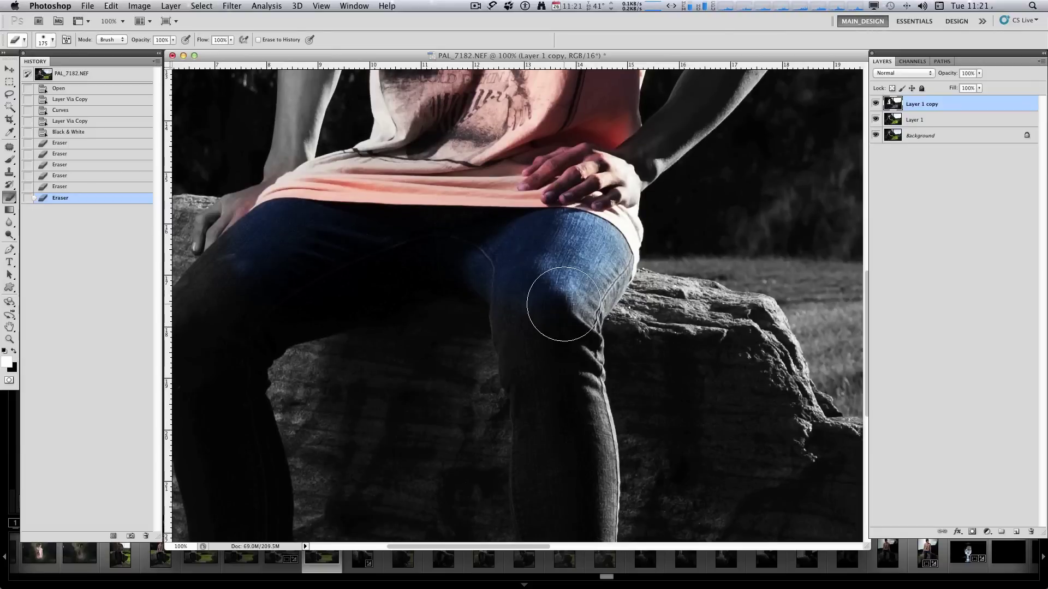
mouse_move(537, 314)
left_mouse_down()
mouse_move(541, 359)
mouse_move(518, 347)
mouse_move(518, 325)
mouse_move(561, 398)
mouse_move(572, 349)
mouse_move(582, 427)
mouse_move(564, 463)
left_mouse_up()
scroll(552, 304, "down", 5)
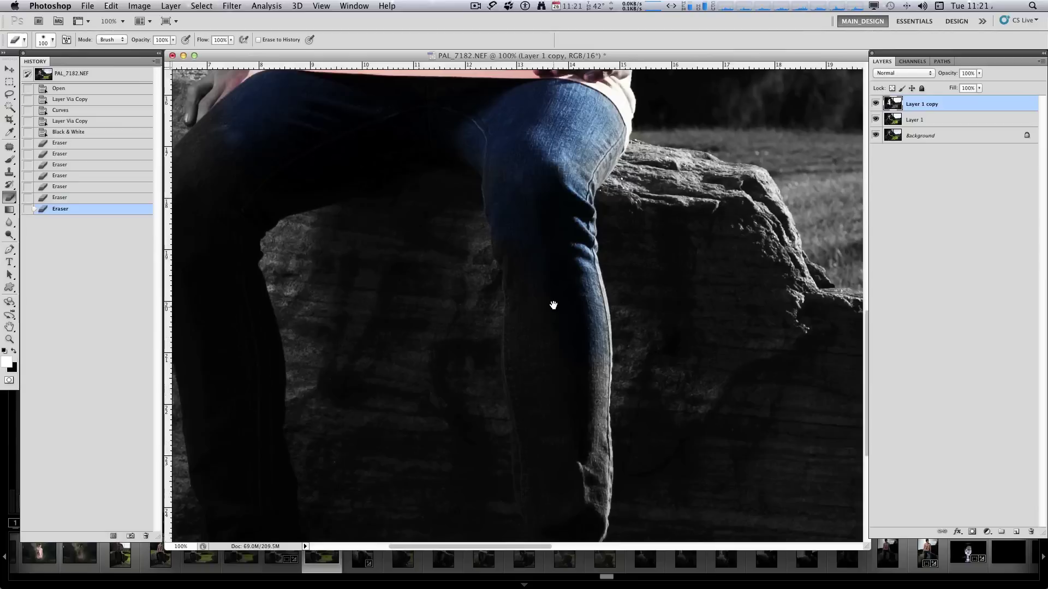
Erase the grayscale layer over the lower jeans and the shoe of the right-hand leg in the photo
mouse_move(580, 339)
left_mouse_down()
mouse_move(578, 490)
mouse_move(556, 318)
mouse_move(543, 338)
mouse_move(518, 237)
mouse_move(535, 425)
mouse_move(537, 404)
left_mouse_up()
left_click_drag(546, 339, 525, 224)
mouse_move(531, 288)
left_mouse_down()
mouse_move(510, 262)
mouse_move(538, 458)
mouse_move(538, 400)
mouse_move(571, 495)
mouse_move(618, 511)
mouse_move(574, 526)
mouse_move(503, 486)
mouse_move(510, 361)
mouse_move(536, 346)
mouse_move(552, 361)
left_mouse_up()
left_click_drag(593, 258, 798, 253)
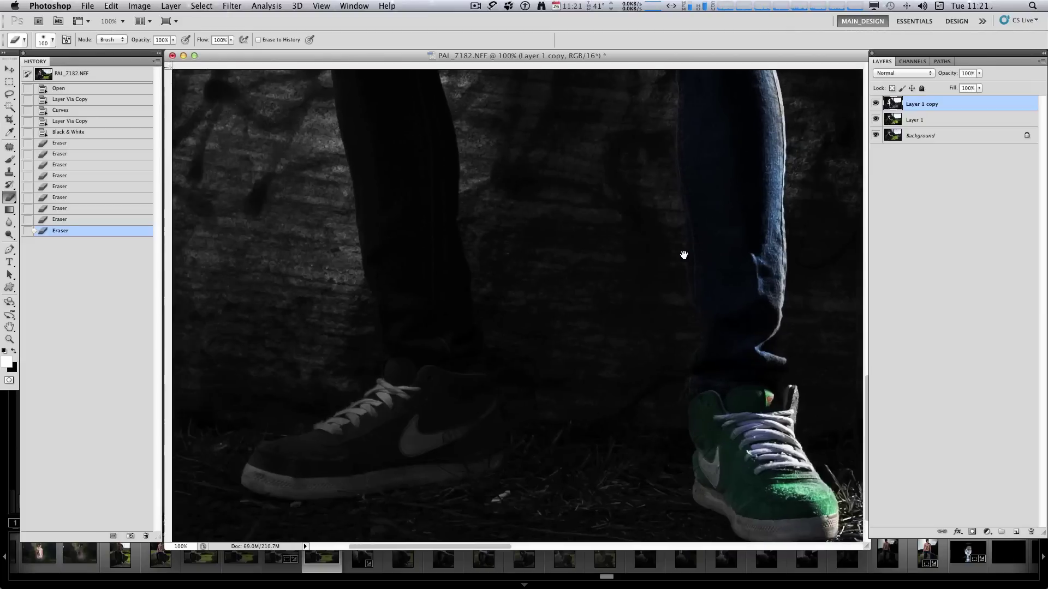
Erase the grayscale layer over the shoe, lower jeans and knee of the left-hand leg in the photo
left_click_drag(479, 437, 355, 456)
mouse_move(412, 397)
left_mouse_down()
mouse_move(340, 456)
mouse_move(268, 473)
mouse_move(376, 435)
mouse_move(407, 397)
mouse_move(421, 311)
mouse_move(400, 260)
left_mouse_up()
left_click_drag(421, 352, 447, 467)
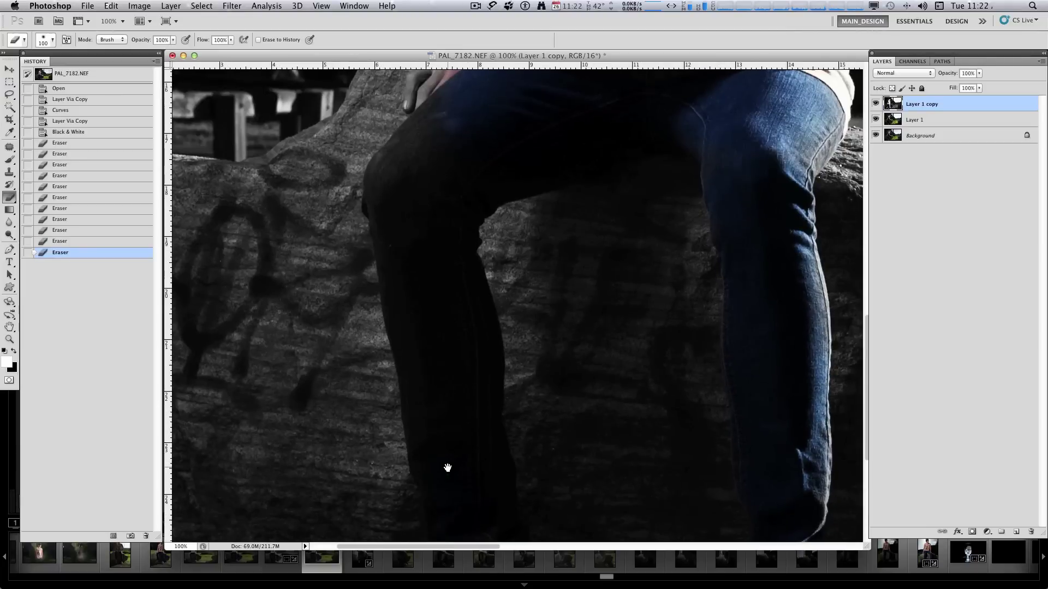
mouse_move(468, 344)
left_mouse_down()
mouse_move(444, 224)
mouse_move(455, 187)
mouse_move(437, 162)
mouse_move(448, 125)
mouse_move(388, 199)
mouse_move(404, 321)
mouse_move(455, 514)
mouse_move(436, 473)
mouse_move(448, 450)
mouse_move(460, 469)
mouse_move(464, 459)
mouse_move(457, 346)
left_mouse_up()
key("space")
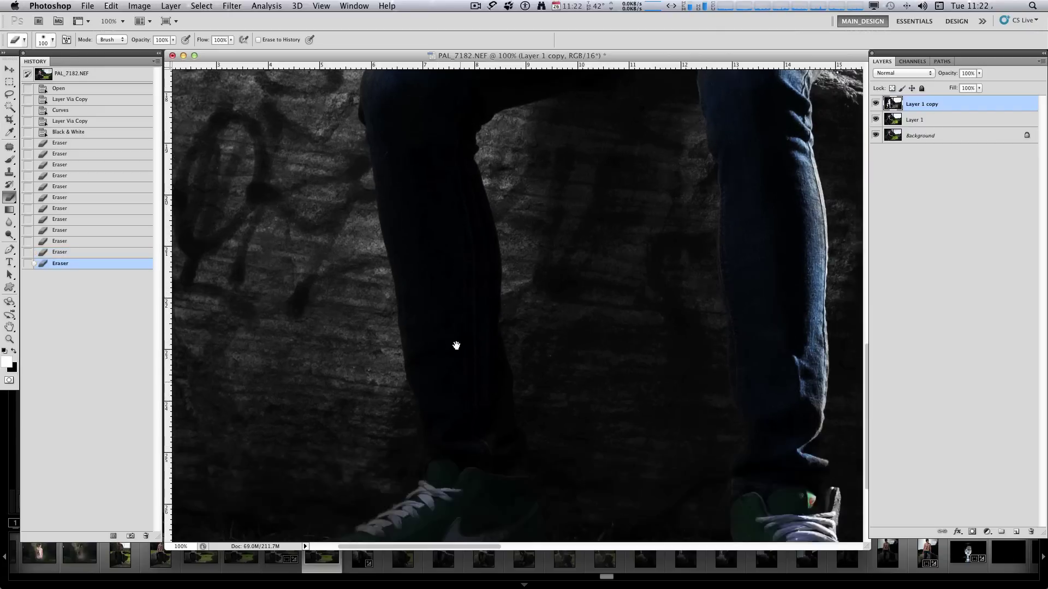
left_click(493, 452)
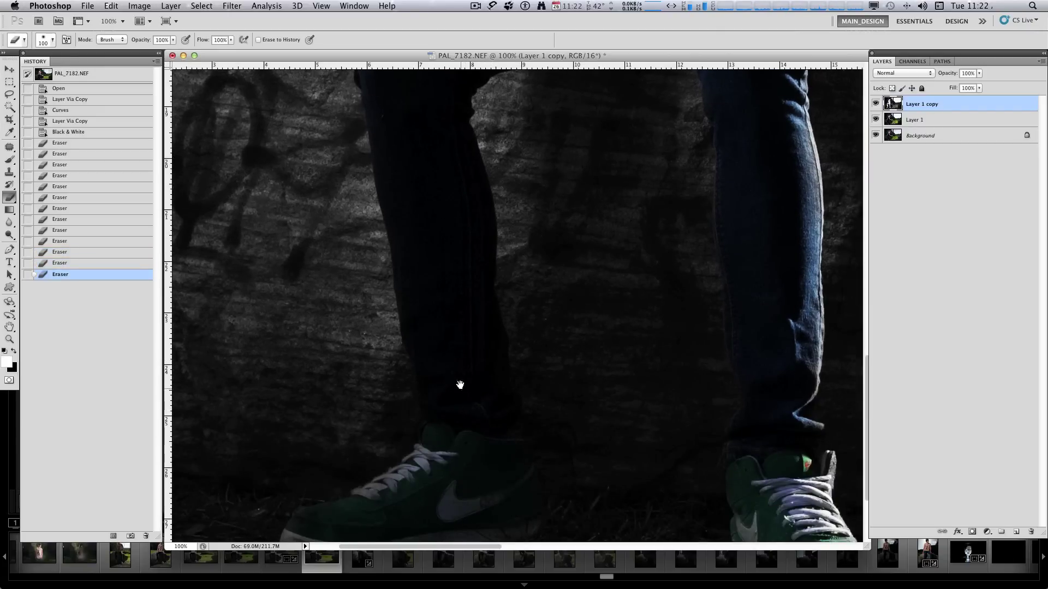
key("space")
left_click_drag(460, 385, 491, 499)
mouse_move(494, 334)
left_mouse_down()
mouse_move(476, 317)
mouse_move(456, 364)
left_mouse_up()
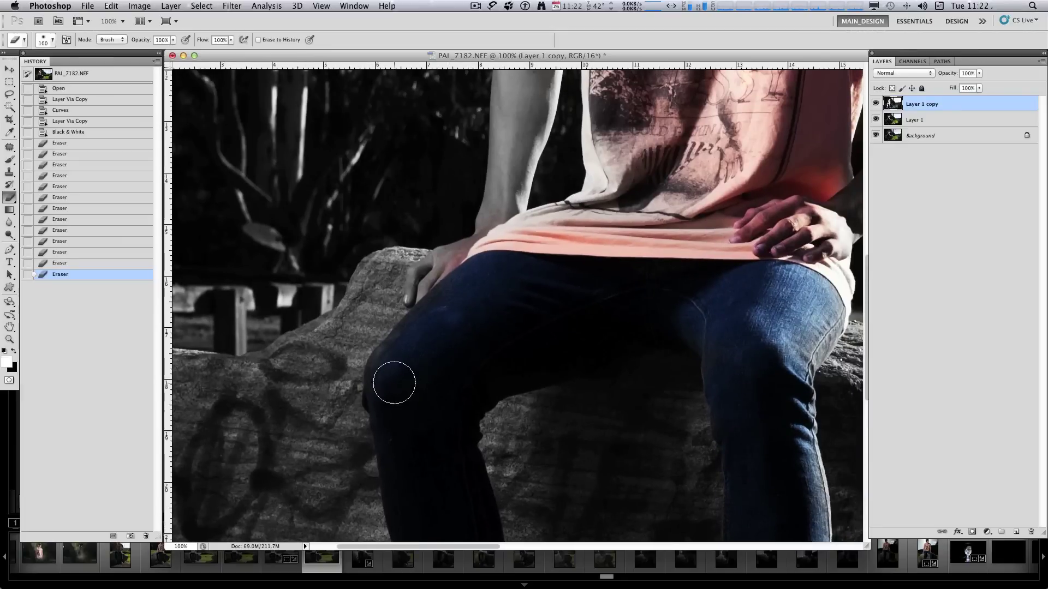
Reduce the Eraser to 60 px and erase the grayscale layer over the hand, forearm and upper arm on the photo's left side
mouse_move(427, 329)
left_mouse_down()
mouse_move(448, 296)
mouse_move(428, 291)
mouse_move(436, 275)
mouse_move(491, 252)
left_mouse_up()
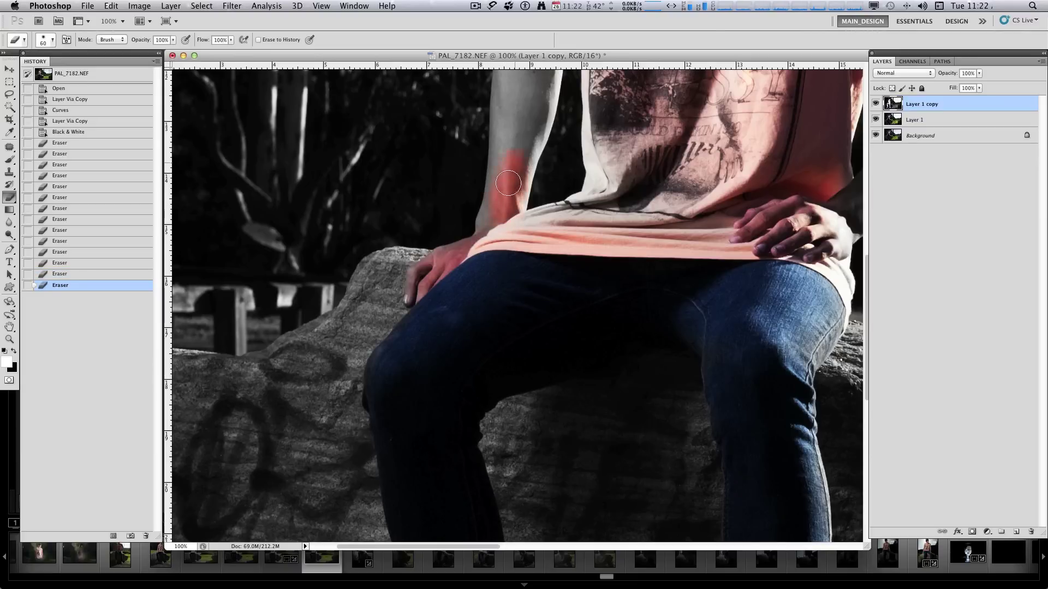
mouse_move(508, 183)
left_mouse_down()
mouse_move(540, 175)
mouse_move(555, 347)
left_mouse_up()
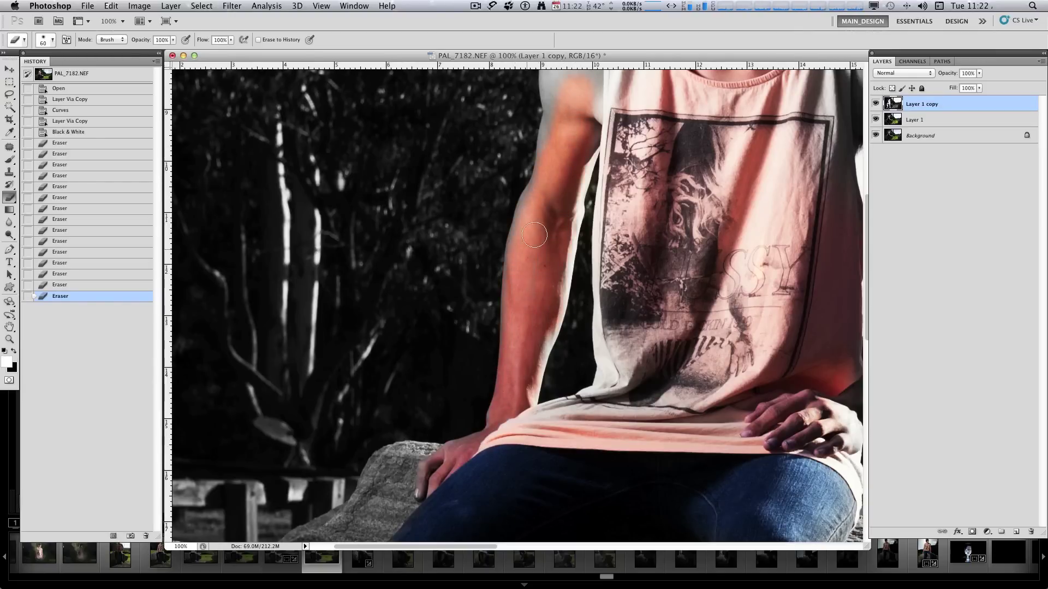
mouse_move(558, 114)
left_mouse_down()
mouse_move(570, 103)
mouse_move(568, 269)
left_mouse_up()
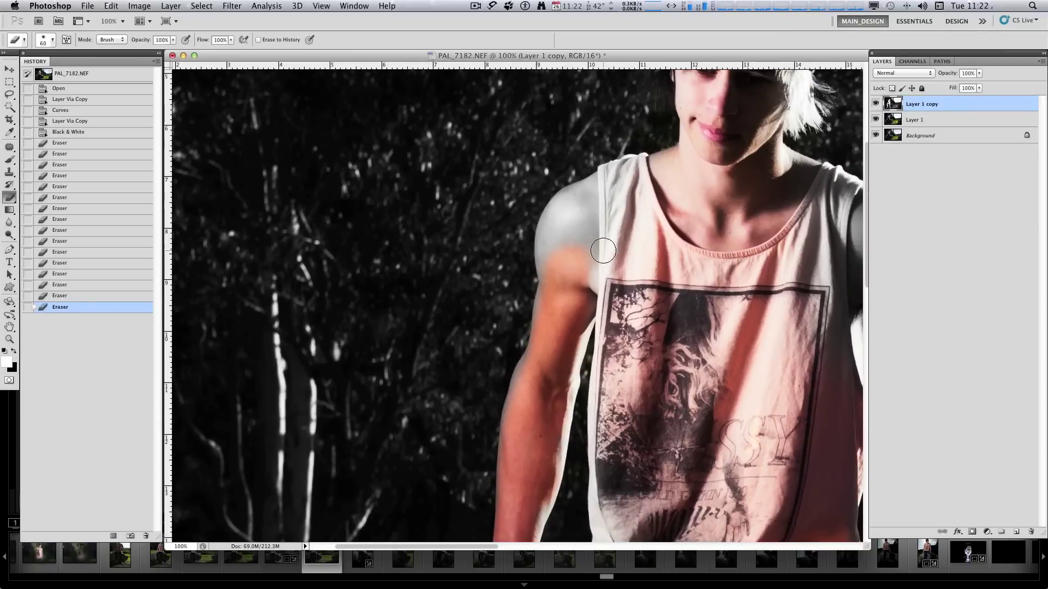
Erase the grayscale layer over the left-hand shirt strap and shoulder in the photo, enlarging the Eraser to 90 px for the shoulder
left_click_drag(630, 205, 643, 196)
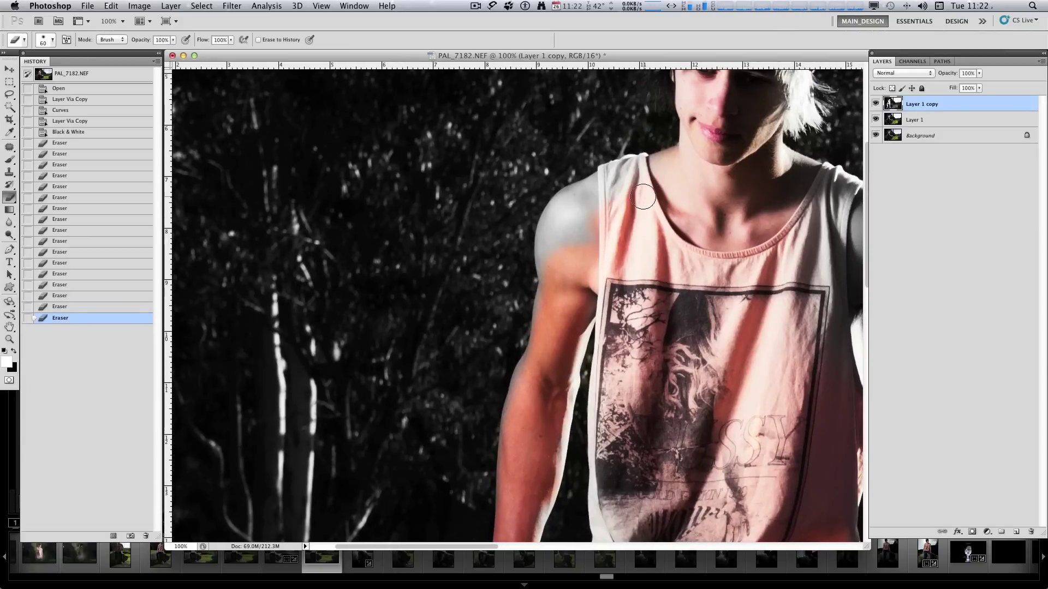
key("bracketright")
key("bracketright")
key("bracketright")
mouse_move(580, 222)
left_mouse_down()
mouse_move(565, 238)
mouse_move(567, 273)
left_mouse_up()
key("bracketleft")
key("bracketleft")
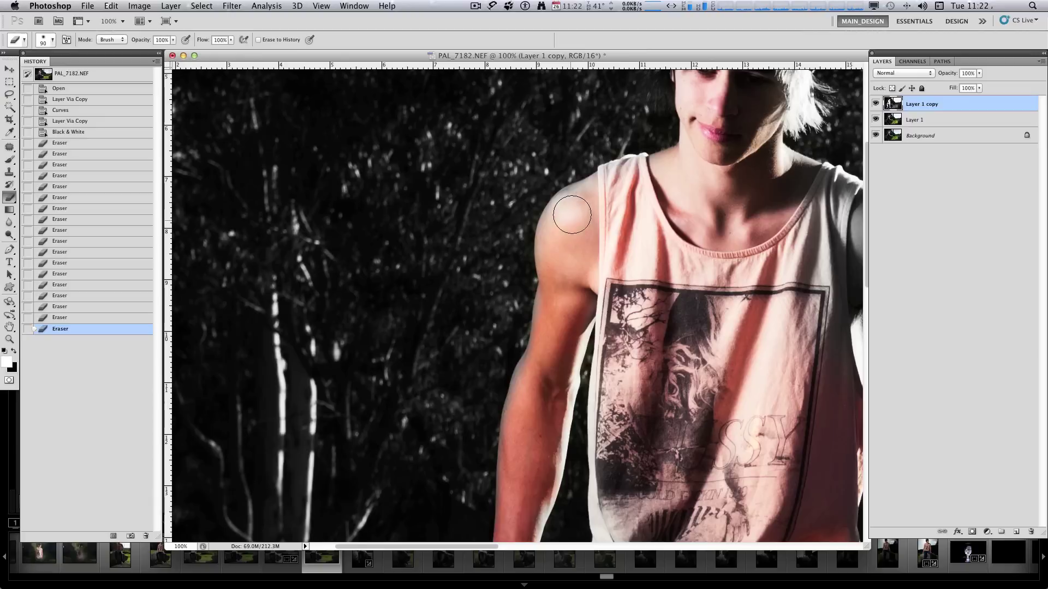
left_click_drag(568, 215, 643, 179)
Erase the grayscale layer over the cap, its label and brim, and the hair beneath it
scroll(638, 191, "up", 5)
scroll(639, 191, "right", 5)
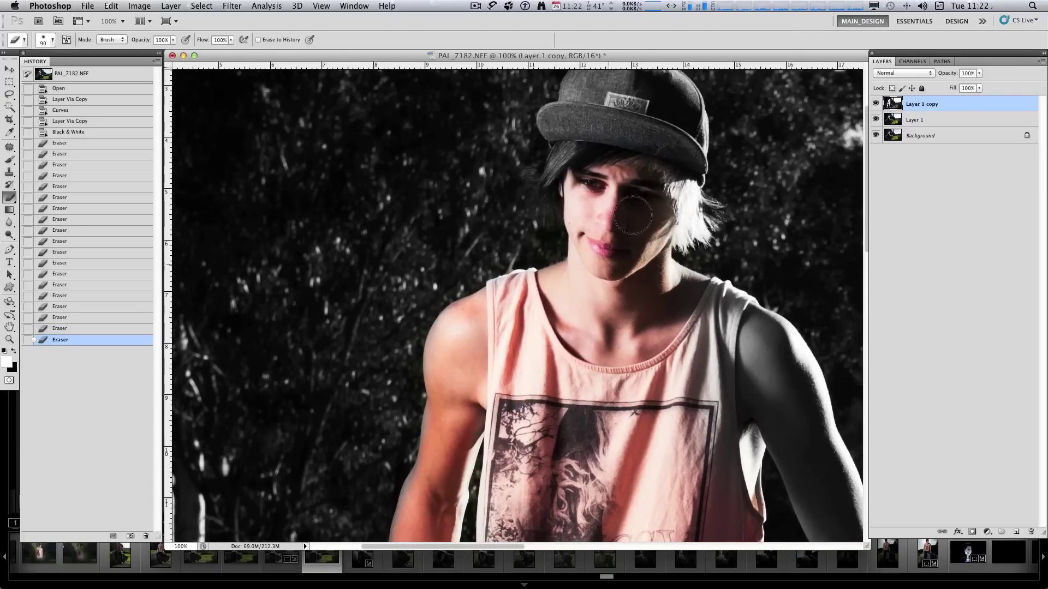
mouse_move(627, 129)
left_mouse_down()
mouse_move(611, 121)
mouse_move(614, 148)
left_mouse_up()
mouse_move(613, 148)
left_mouse_down()
mouse_move(613, 269)
mouse_move(662, 276)
mouse_move(676, 299)
mouse_move(684, 264)
left_mouse_up()
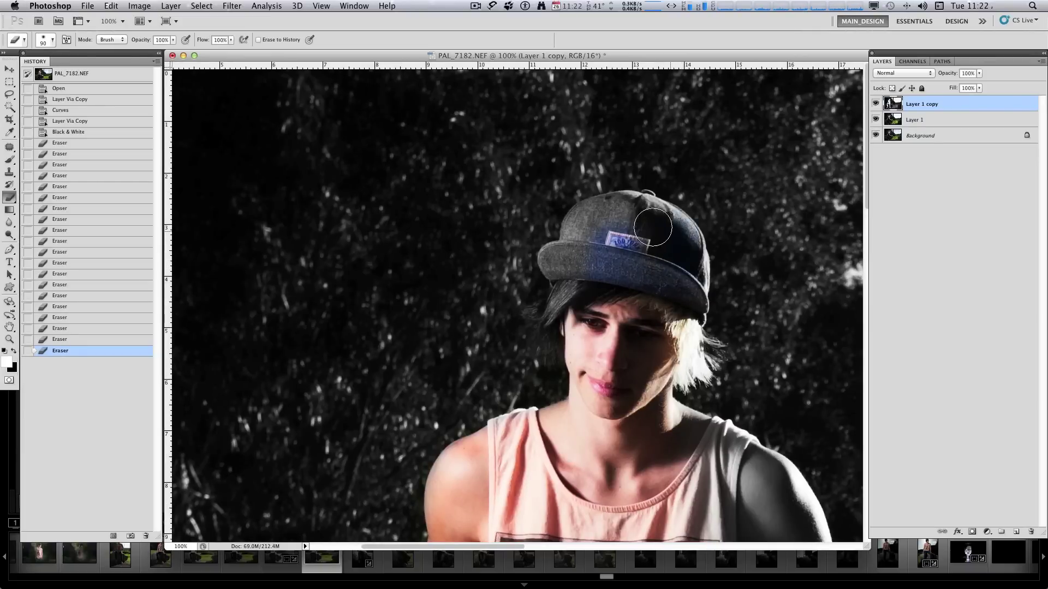
mouse_move(652, 227)
left_mouse_down()
mouse_move(598, 218)
mouse_move(573, 267)
mouse_move(559, 263)
mouse_move(564, 327)
mouse_move(579, 343)
mouse_move(623, 348)
mouse_move(645, 309)
mouse_move(655, 237)
mouse_move(674, 260)
mouse_move(688, 300)
left_mouse_up()
left_click_drag(613, 314, 540, 212)
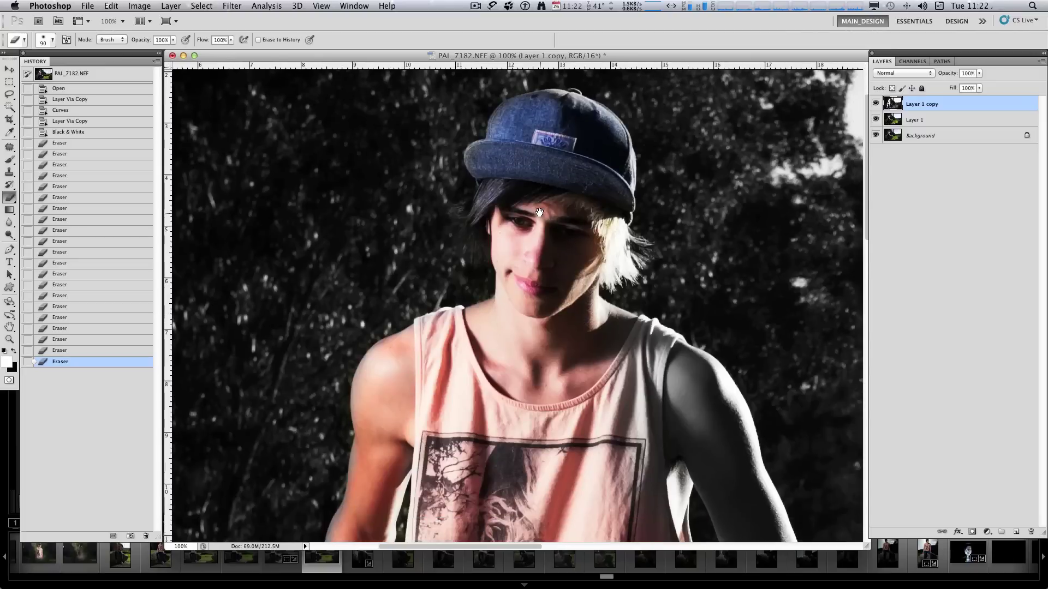
Erase the grayscale layer over the right-hand shirt strap and the whole bent arm on that side of the photo
mouse_move(635, 400)
left_mouse_down()
mouse_move(698, 441)
mouse_move(657, 363)
left_mouse_up()
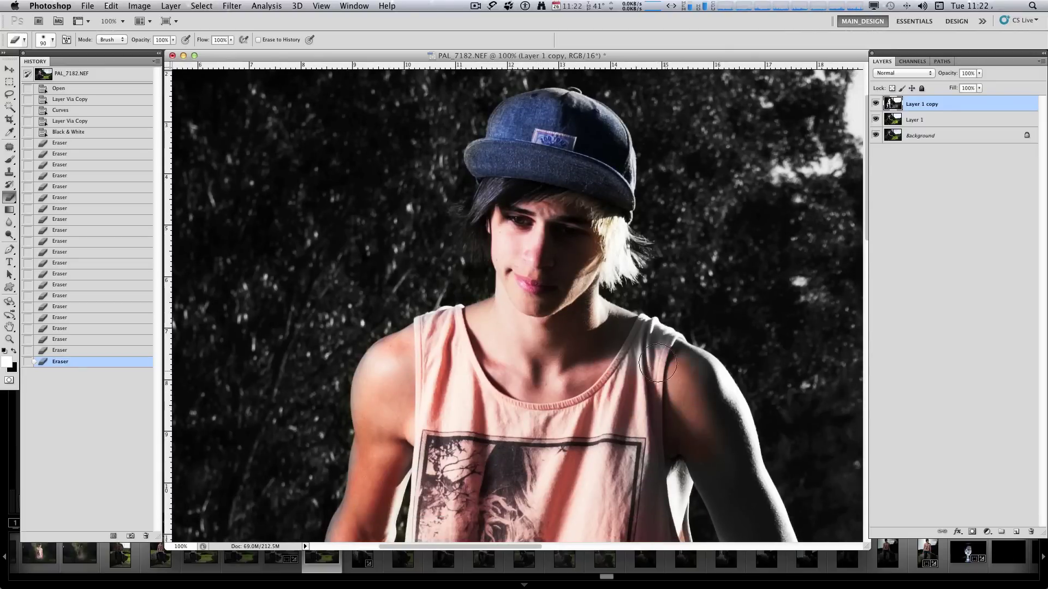
mouse_move(703, 411)
left_mouse_down()
mouse_move(739, 469)
mouse_move(620, 312)
mouse_move(624, 302)
mouse_move(643, 337)
mouse_move(650, 322)
mouse_move(689, 424)
mouse_move(661, 474)
mouse_move(739, 312)
mouse_move(616, 410)
mouse_move(561, 437)
mouse_move(532, 421)
left_mouse_up()
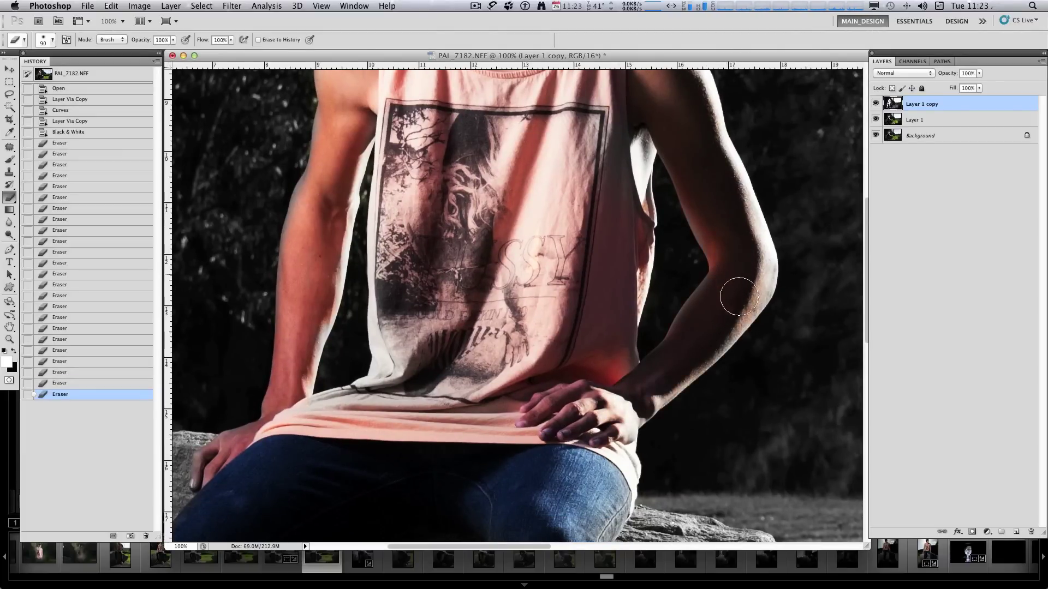
mouse_move(739, 308)
left_mouse_down()
mouse_move(543, 465)
mouse_move(525, 361)
mouse_move(507, 373)
left_mouse_up()
At 25% zoom, touch up the erased areas on the left-hand shoe and lower shirt, enlarging the Eraser to 150 px
key("super+minus")
key("super+minus")
key("super+minus")
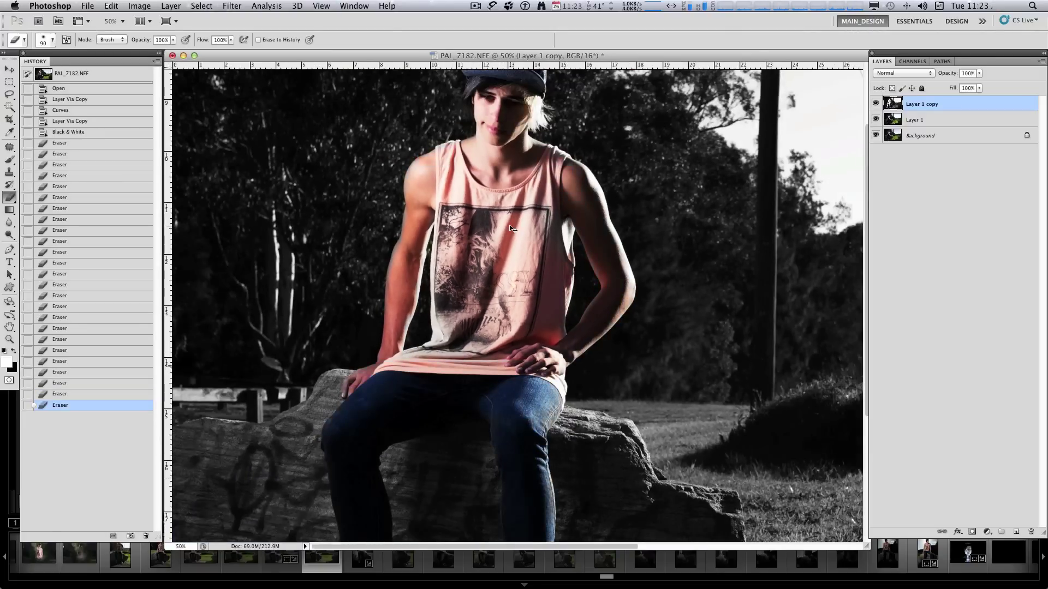
key("super+minus")
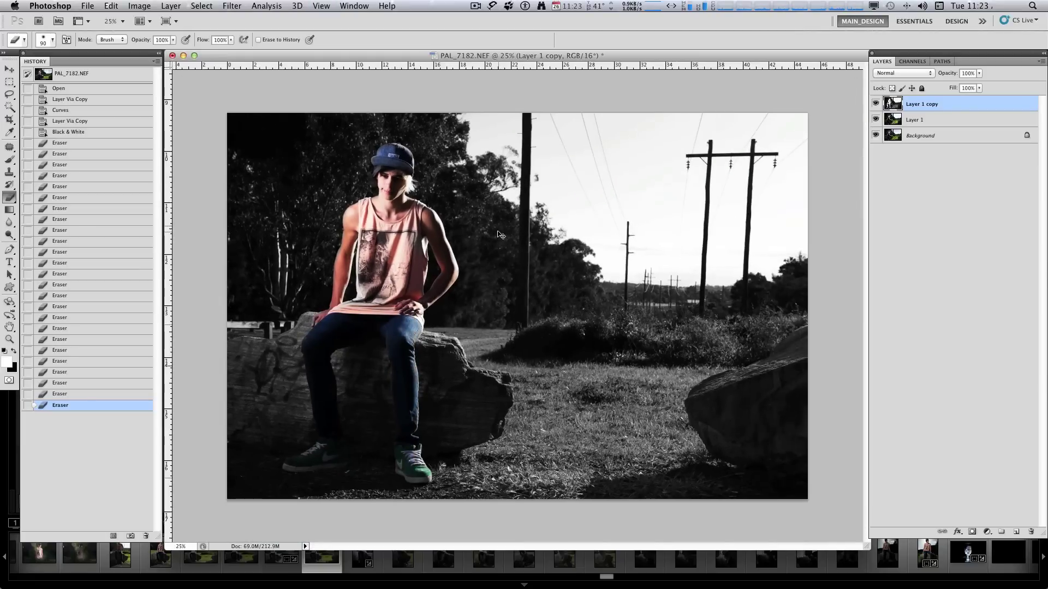
left_click(331, 457)
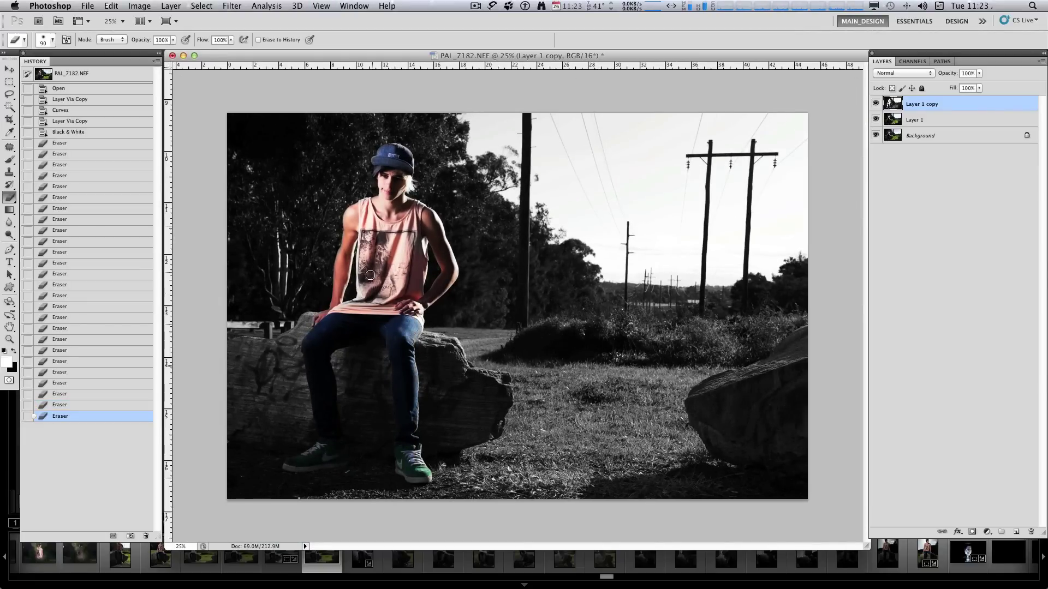
left_click_drag(377, 293, 369, 287)
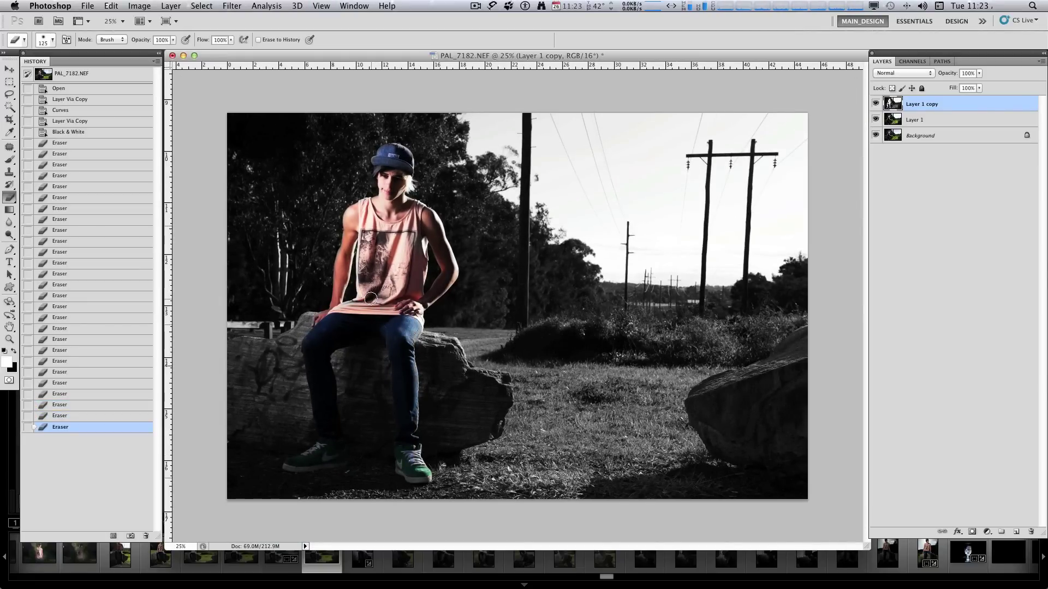
left_click(371, 279)
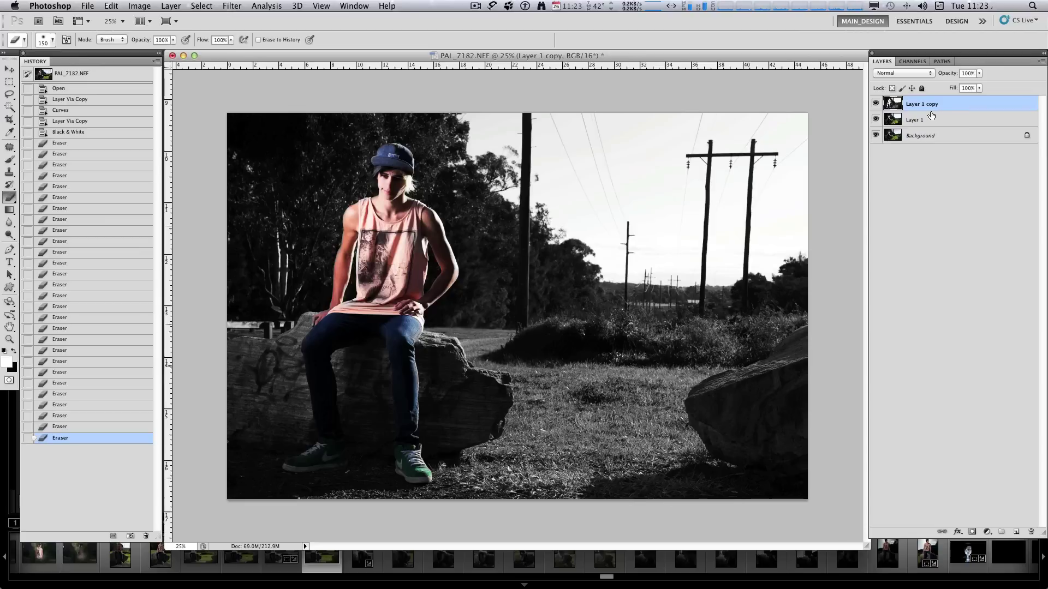
Lower the opacity of Layer 1 copy to 77% to bring some background colour back
left_click(979, 74)
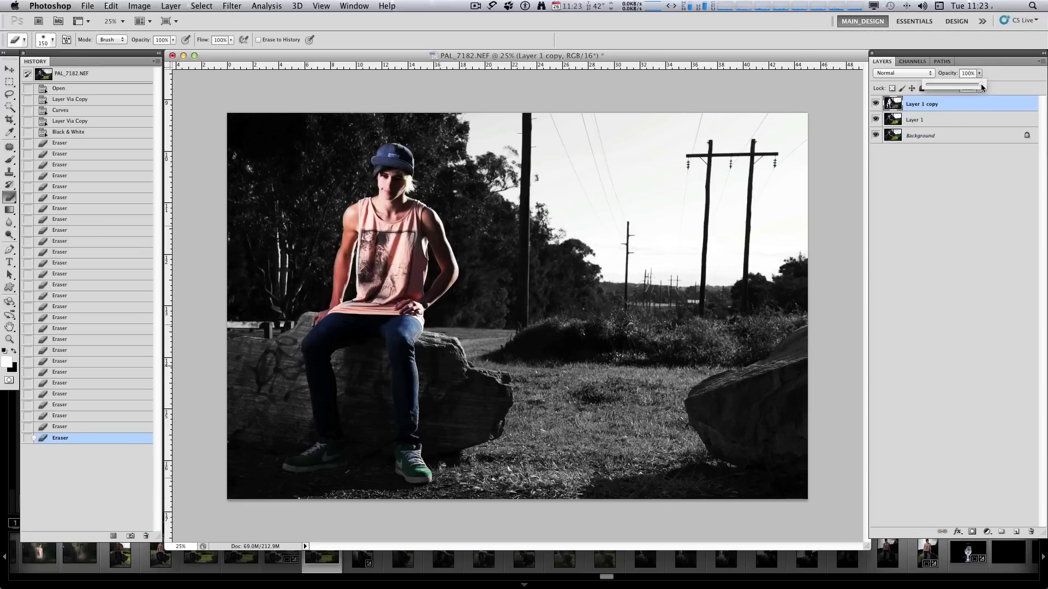
left_click_drag(970, 87, 967, 89)
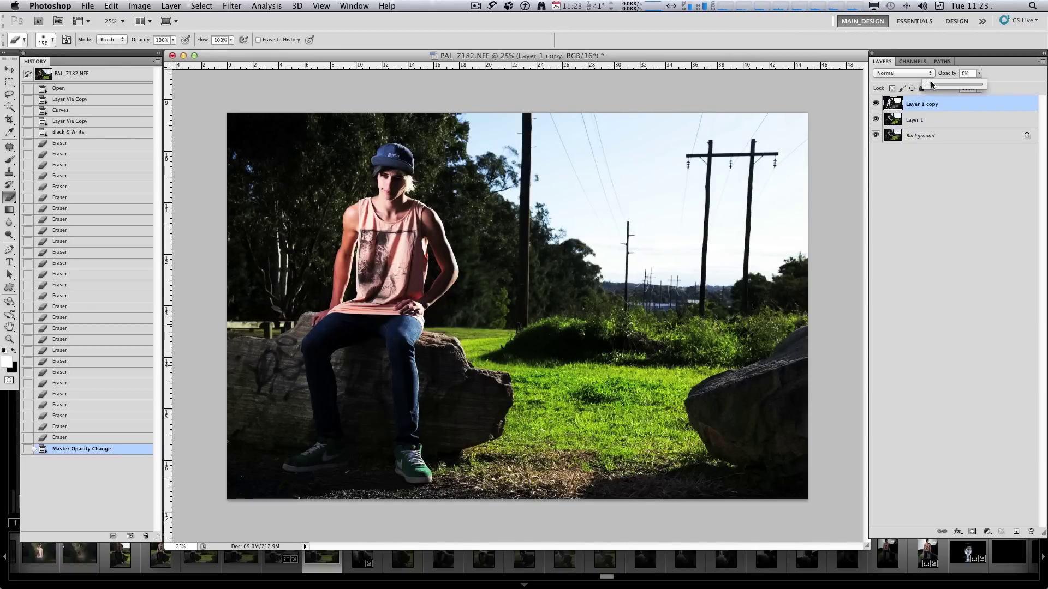
left_click_drag(950, 81, 950, 81)
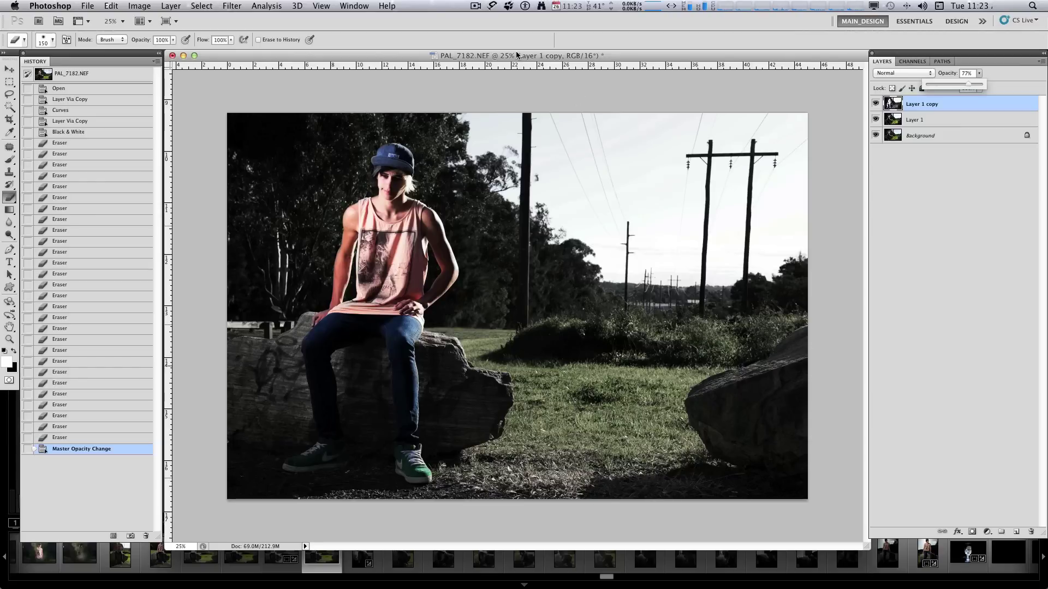
left_click_drag(522, 57, 515, 57)
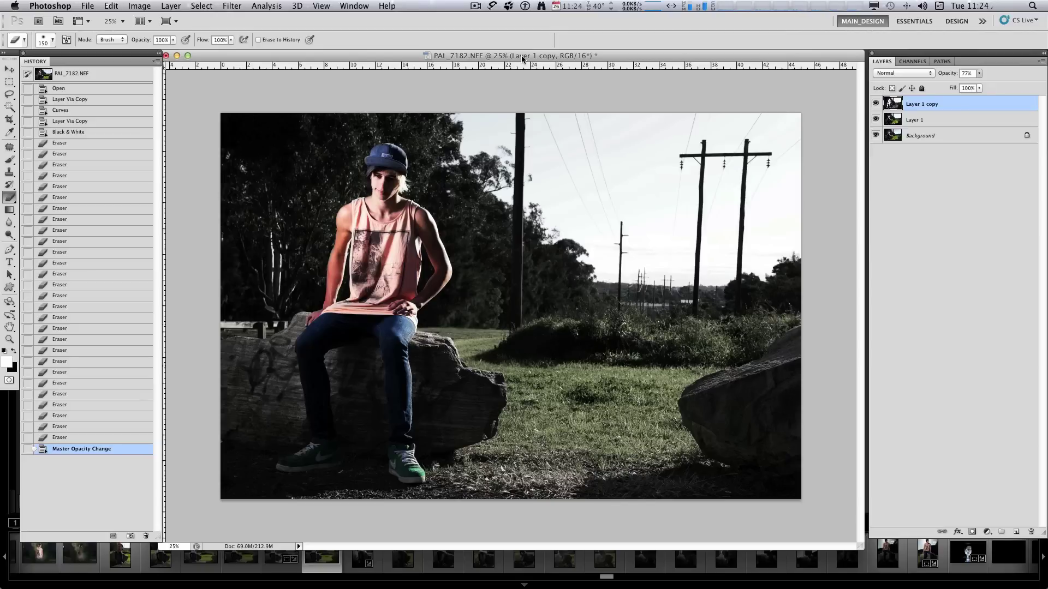
left_click_drag(522, 57, 523, 58)
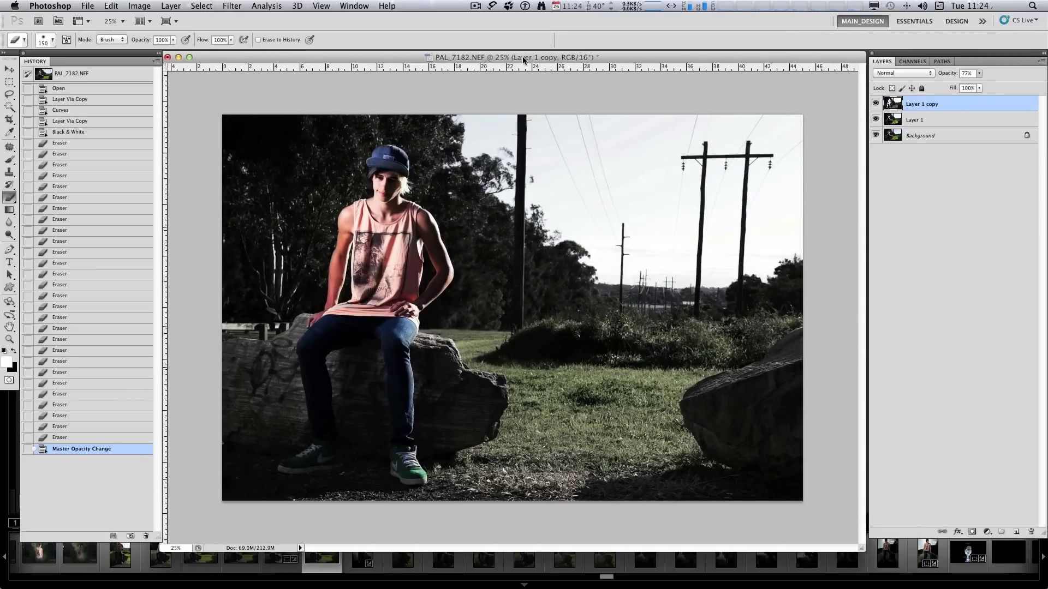